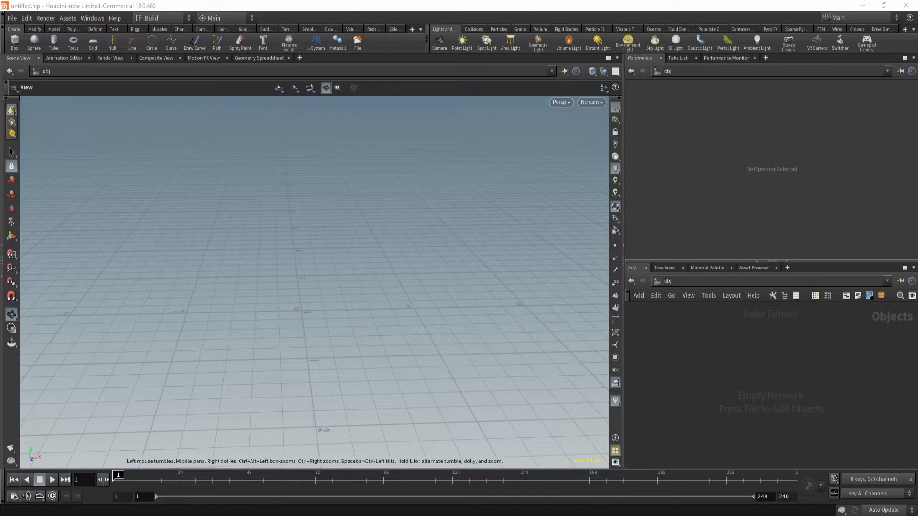
Create a Geometry object in the empty object network and go inside it
key(Tab)
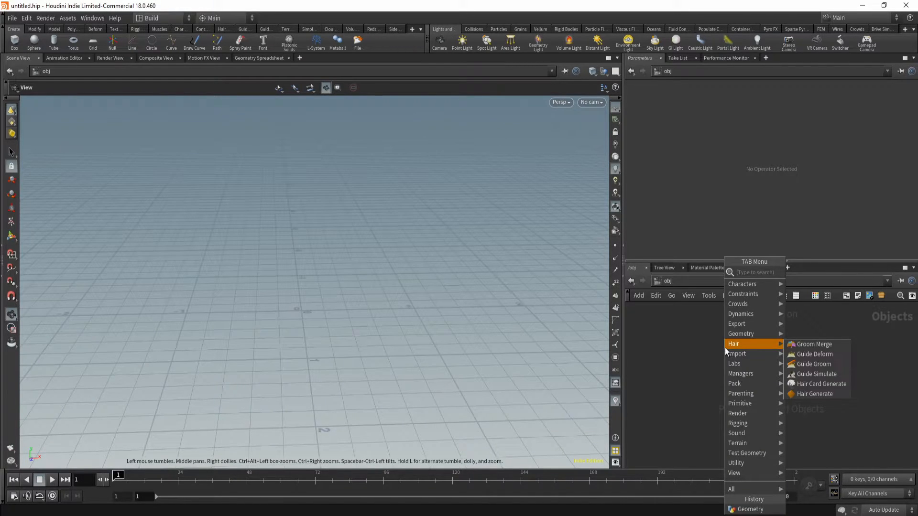
text(ge)
key(Return)
click(724, 348)
double_click(725, 348)
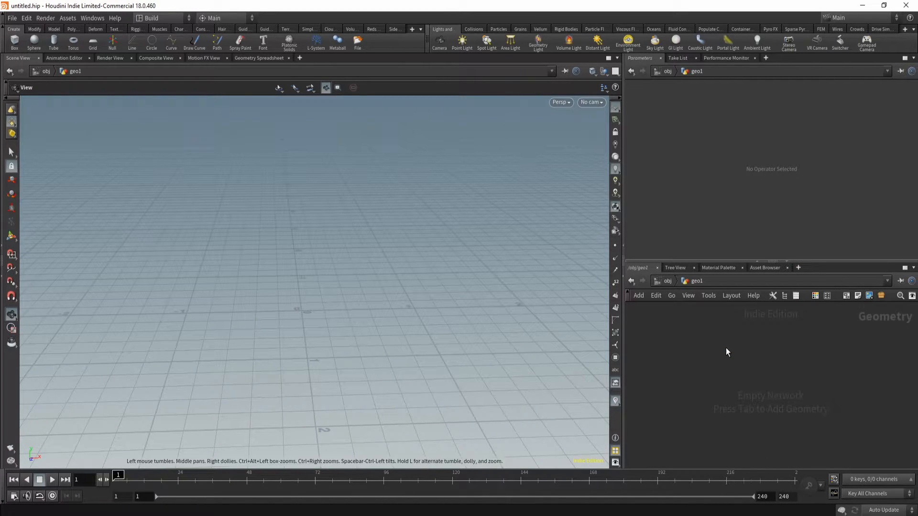
Add a Rubber Toy test geometry node to the geometry network
key(Tab)
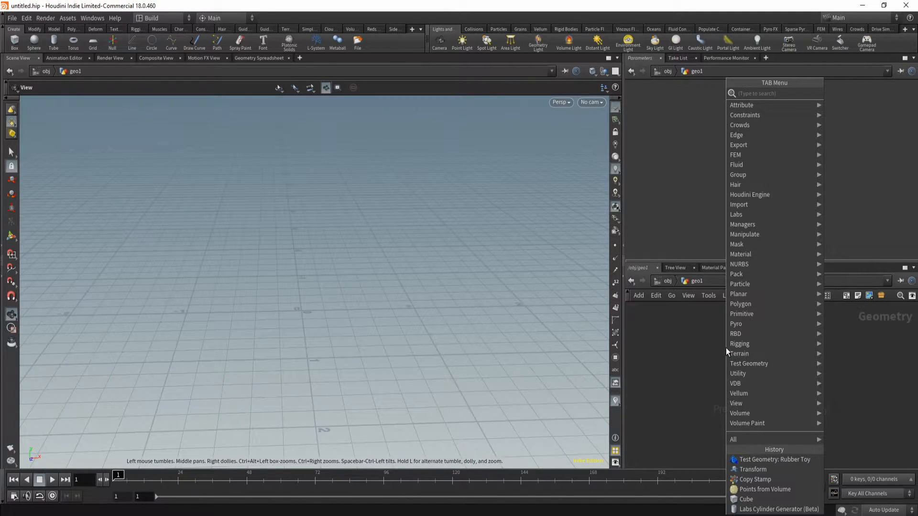
mouse_move(761, 364)
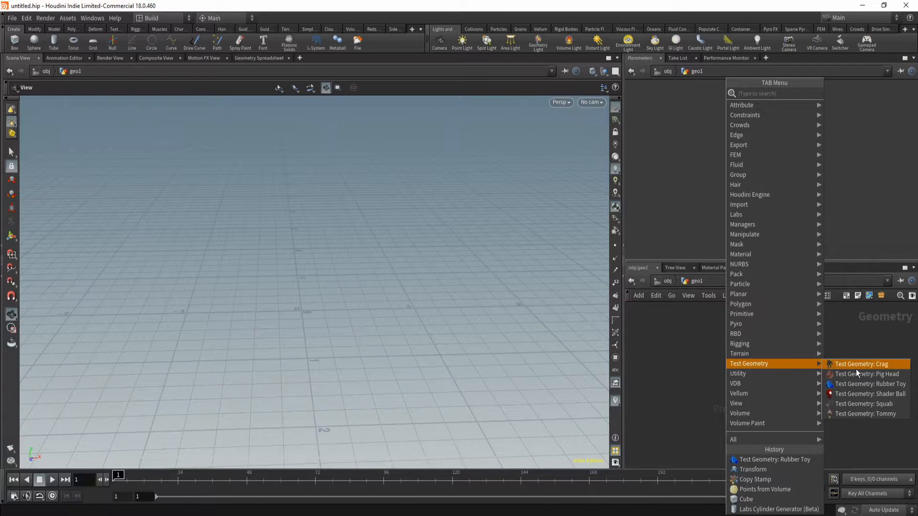
click(881, 385)
click(768, 371)
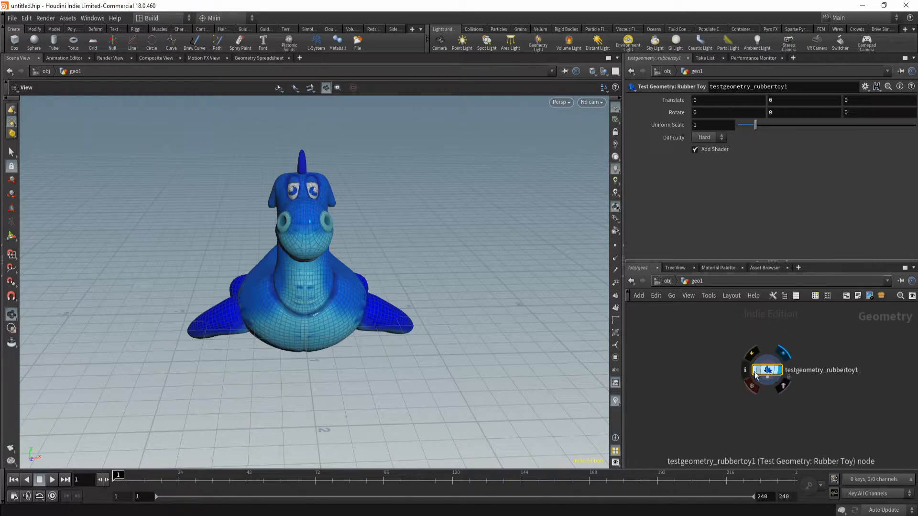
scroll(369, 282, down, 3)
drag(307, 322, 357, 294)
Add a Transform node wired below the rubber toy node
middle_drag(756, 402, 706, 378)
key(Tab)
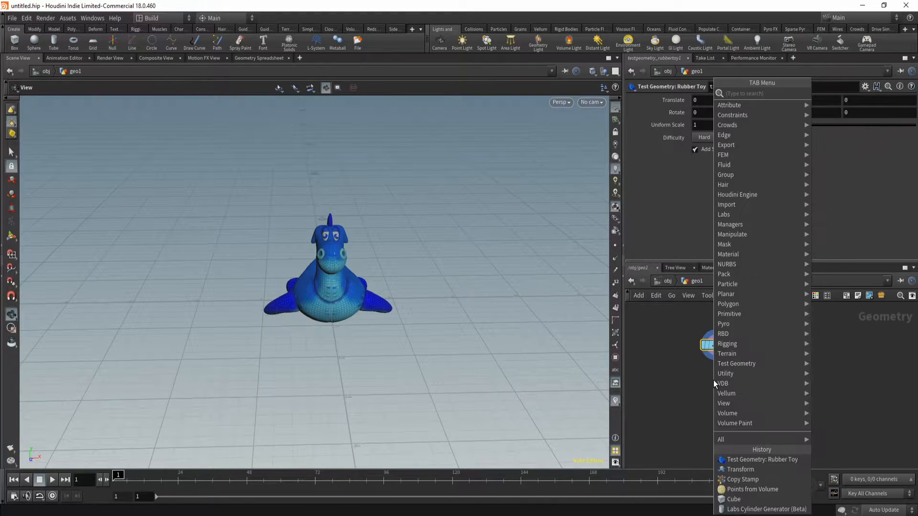
text(tran)
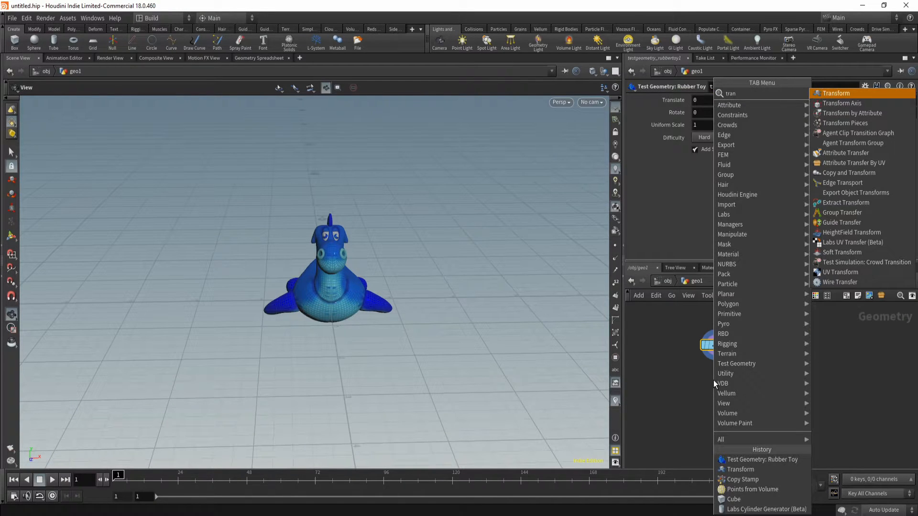
key(Return)
click(714, 380)
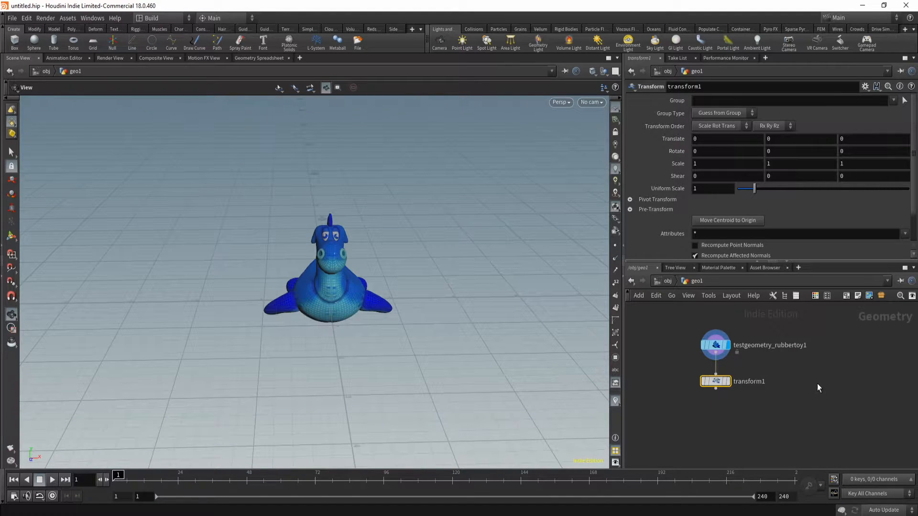
Add a separate Box node beside the rubber toy branch
key(Tab)
text(box)
key(Return)
click(761, 353)
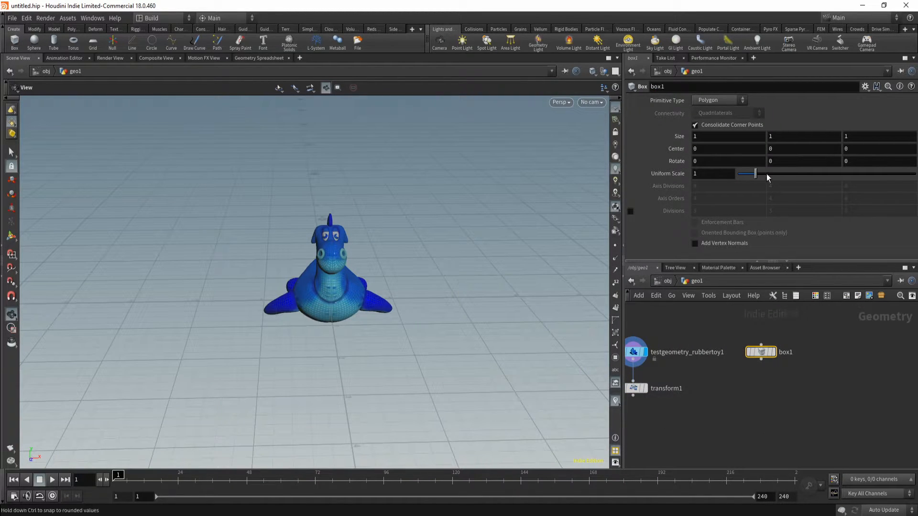
Add a Points from Volume node below the box and connect the box's output to it
key(Tab)
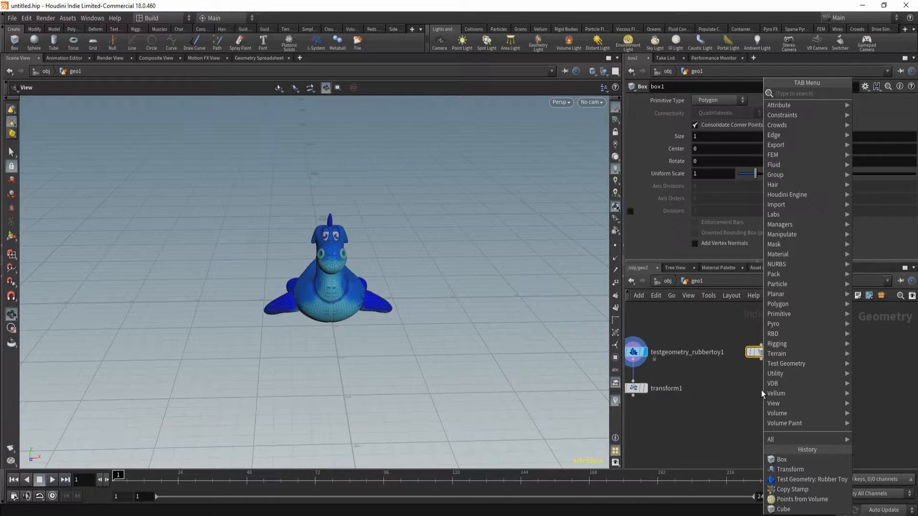
text(point fro)
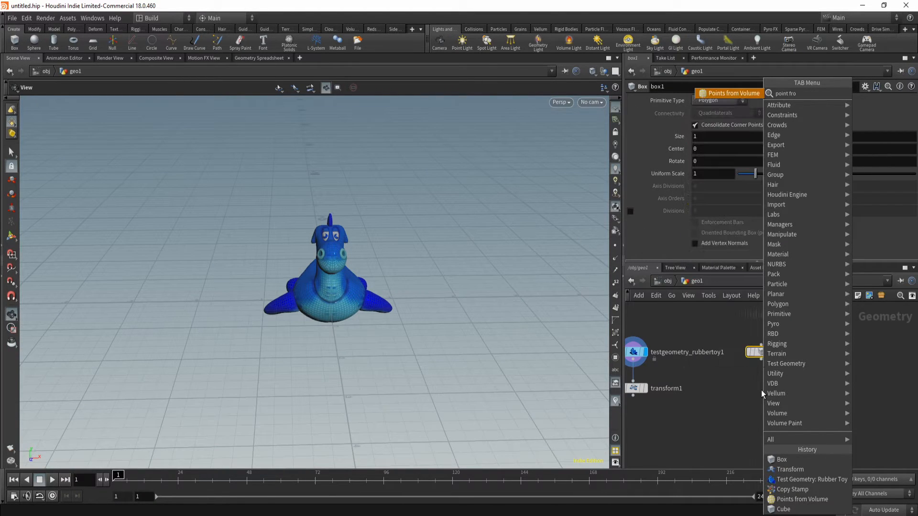
key(Return)
click(761, 390)
drag(765, 363, 761, 383)
Set the box's uniform scale to 20
click(761, 352)
drag(775, 175, 915, 177)
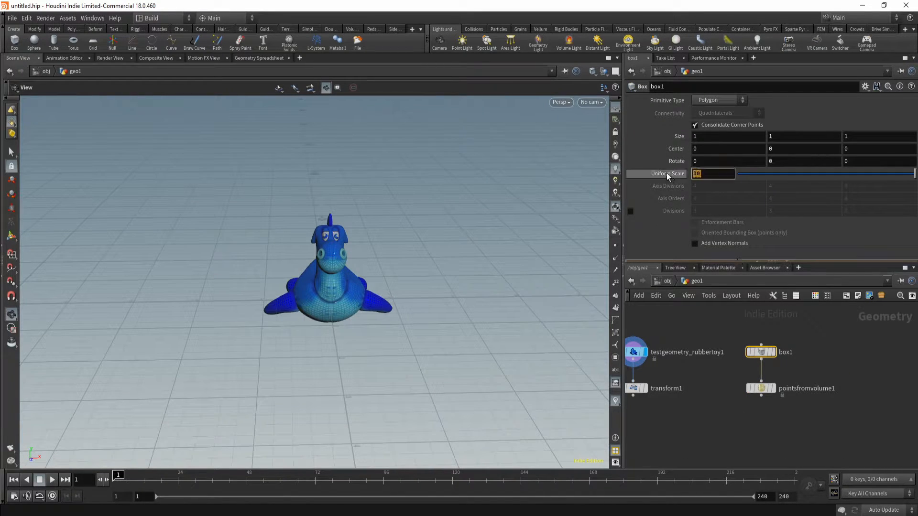
text(20)
key(Return)
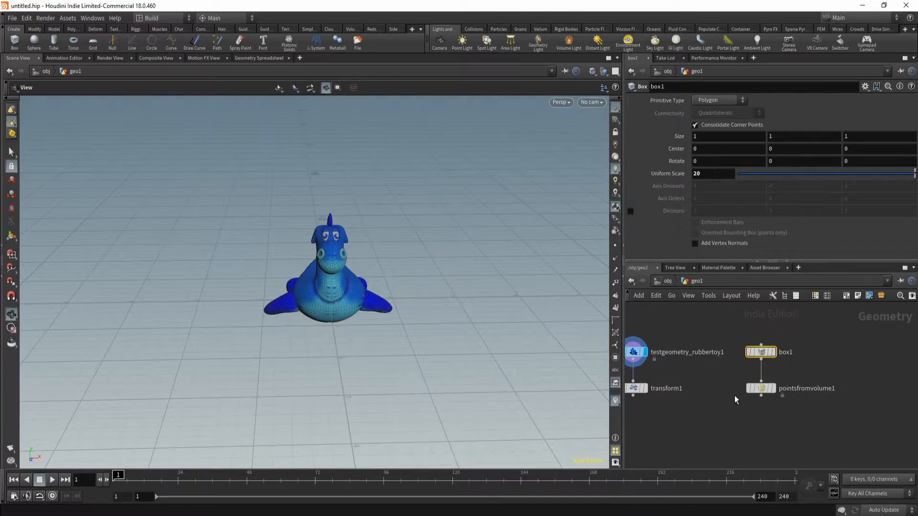
Display the Points from Volume node and set its point separation to 5.75 and jitter scale to 5.67
click(774, 388)
drag(399, 272, 316, 271)
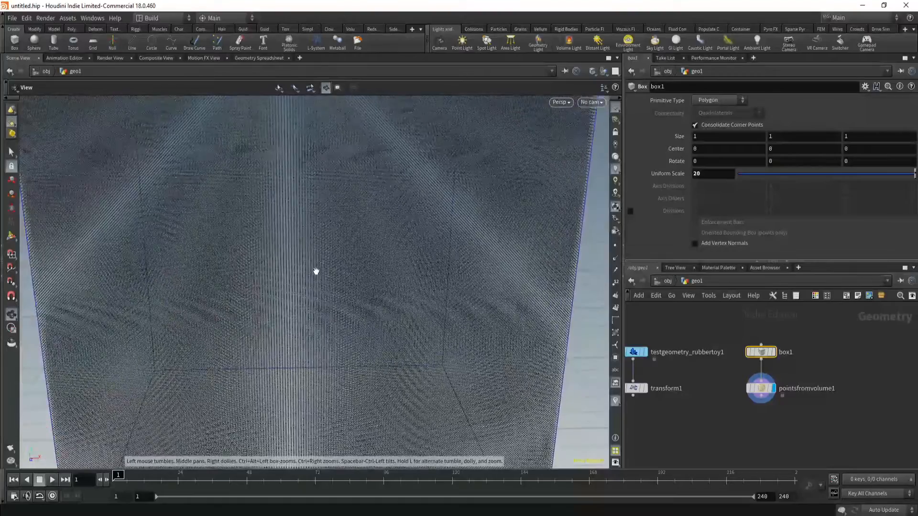
right_drag(316, 271, 245, 316)
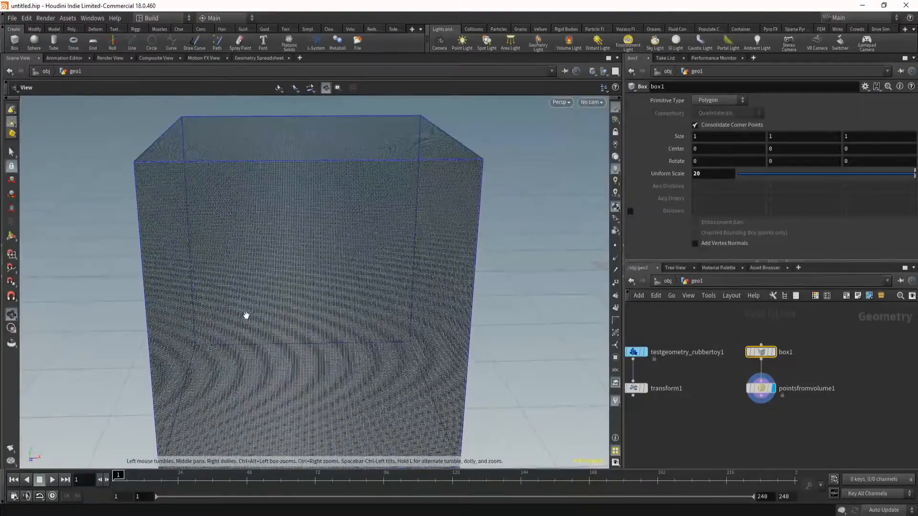
click(762, 388)
drag(762, 152, 837, 150)
drag(759, 199, 787, 211)
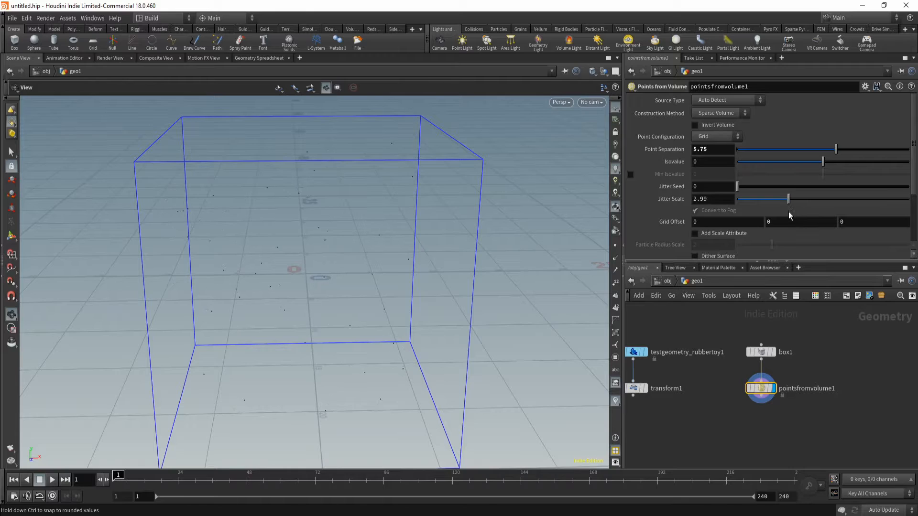
mouse_move(293, 324)
mouse_down()
mouse_move(211, 316)
mouse_move(316, 260)
mouse_move(310, 312)
mouse_move(279, 324)
mouse_up()
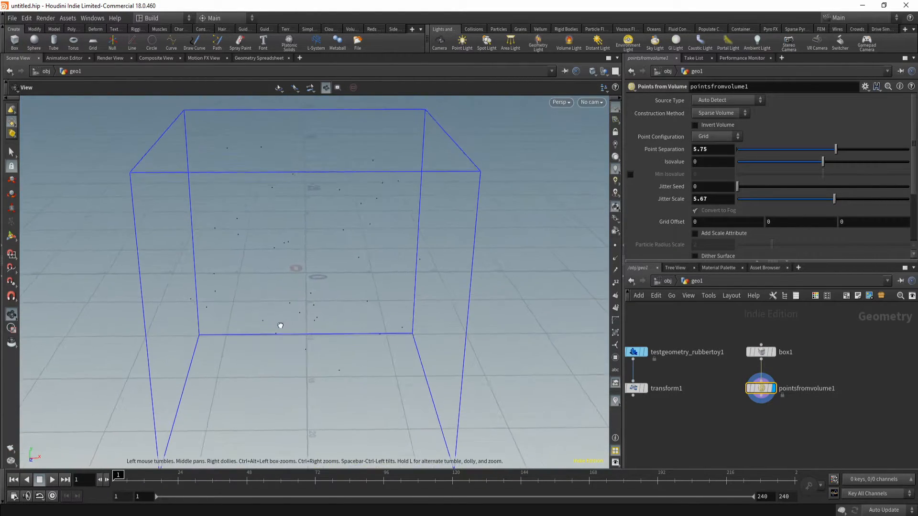
Add a Copy Stamp node below both branches, with the Transform as its first input and Points from Volume as its second
middle_drag(682, 432, 705, 418)
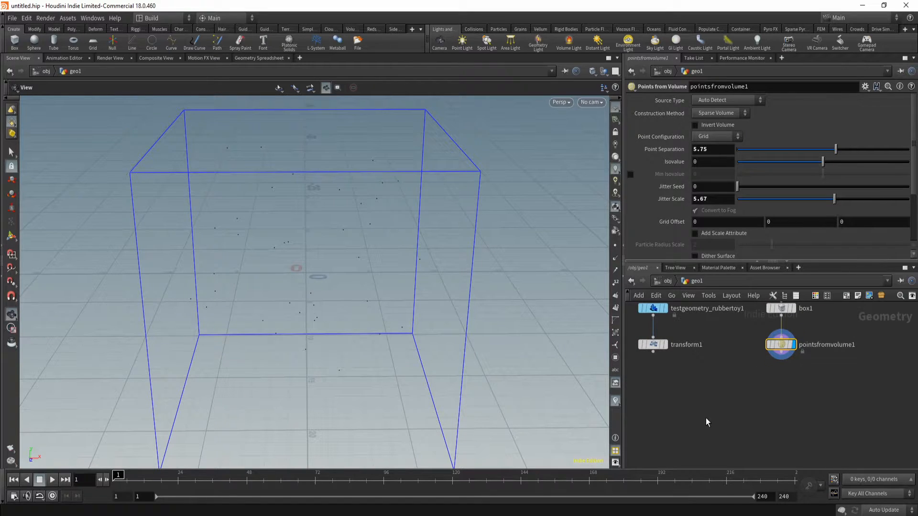
key(Tab)
text(copyst)
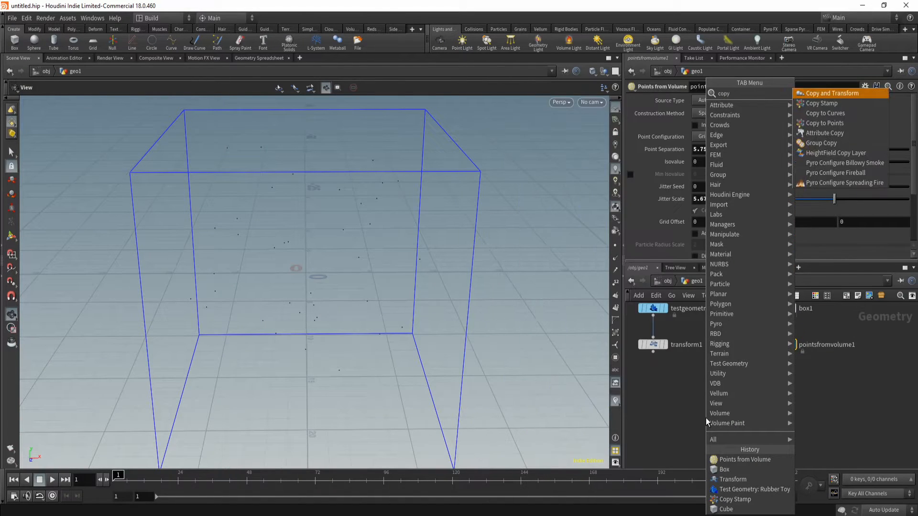
key(Return)
click(706, 418)
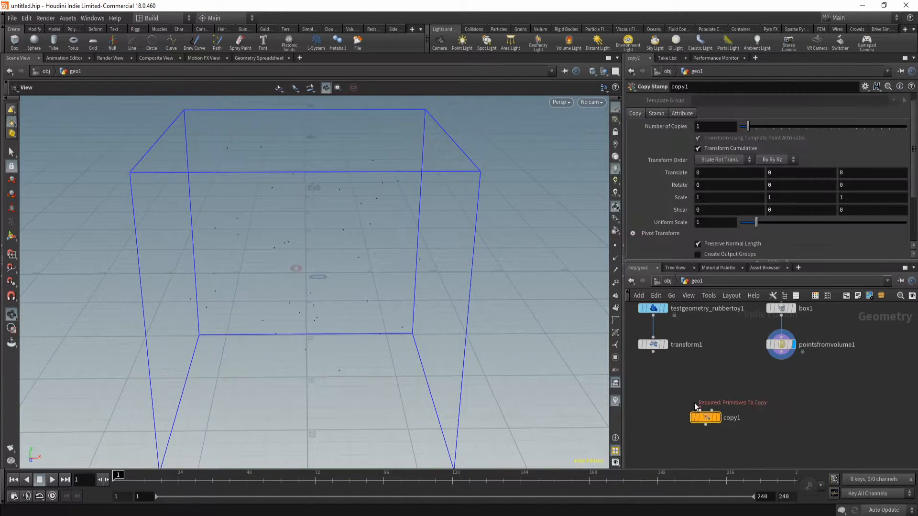
drag(653, 352, 699, 410)
drag(781, 361, 653, 418)
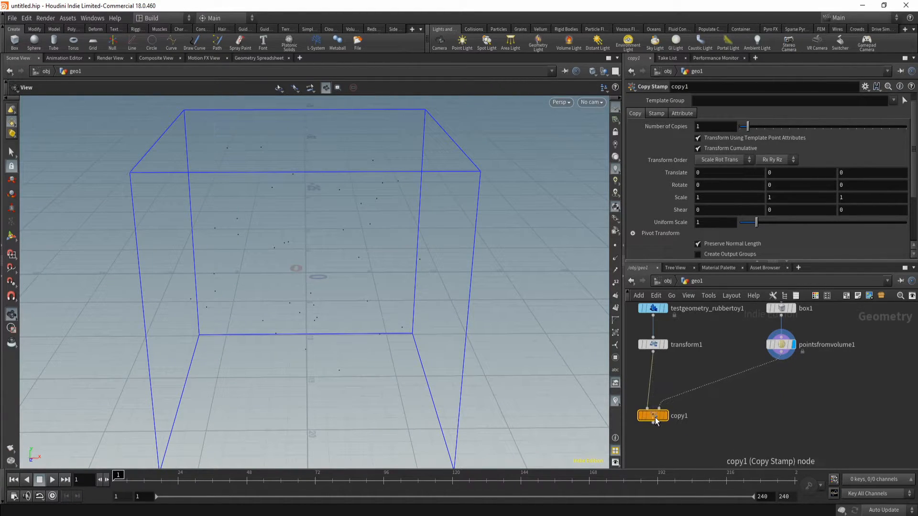
Display the Copy Stamp node's output and inspect the scattered rubber toys in the viewport
click(665, 416)
drag(405, 244, 343, 276)
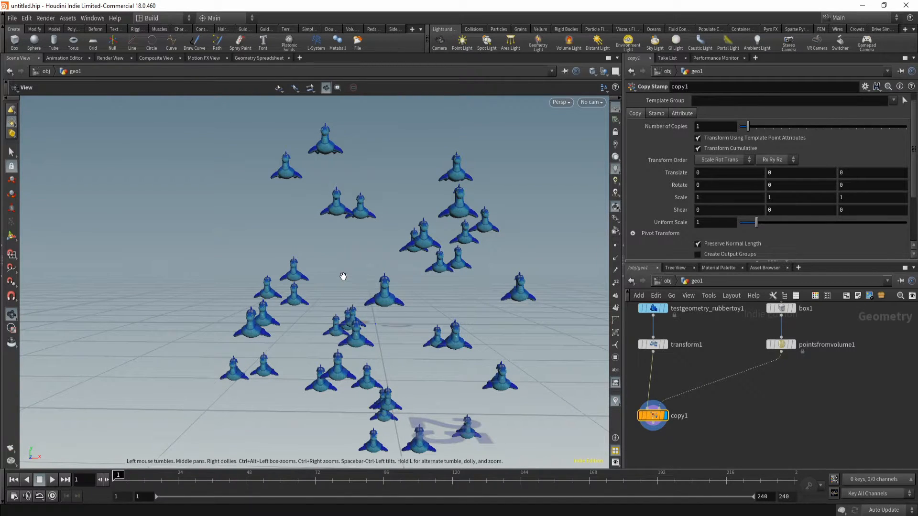
drag(343, 276, 332, 299)
scroll(381, 252, up, 2)
Compare the single rubber toy's output with the Copy Stamp result in the viewport, leaving the Copy Stamp node displayed
middle_drag(712, 352, 732, 385)
click(676, 345)
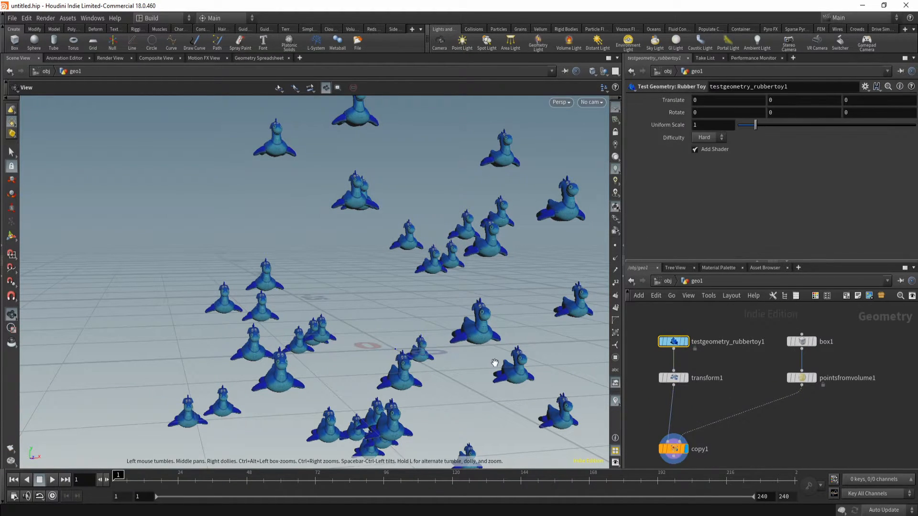
click(689, 326)
drag(431, 368, 440, 404)
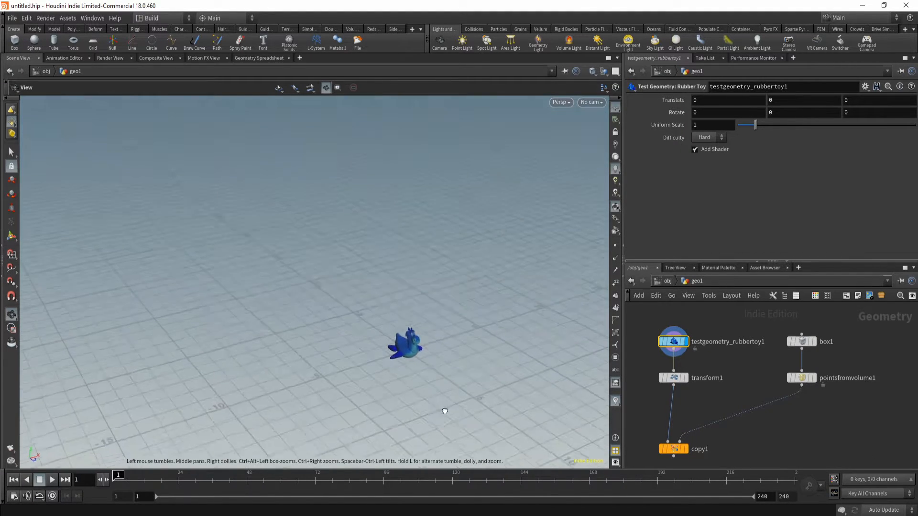
click(689, 434)
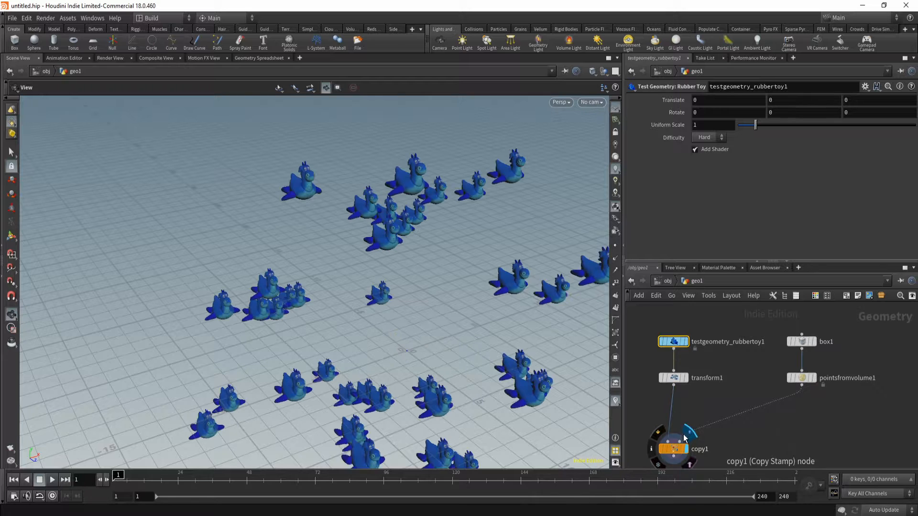
drag(369, 315, 314, 269)
right_drag(313, 268, 348, 269)
middle_drag(348, 268, 394, 232)
Enable Stamp Inputs on the Copy Stamp node
middle_drag(741, 429, 743, 377)
click(675, 396)
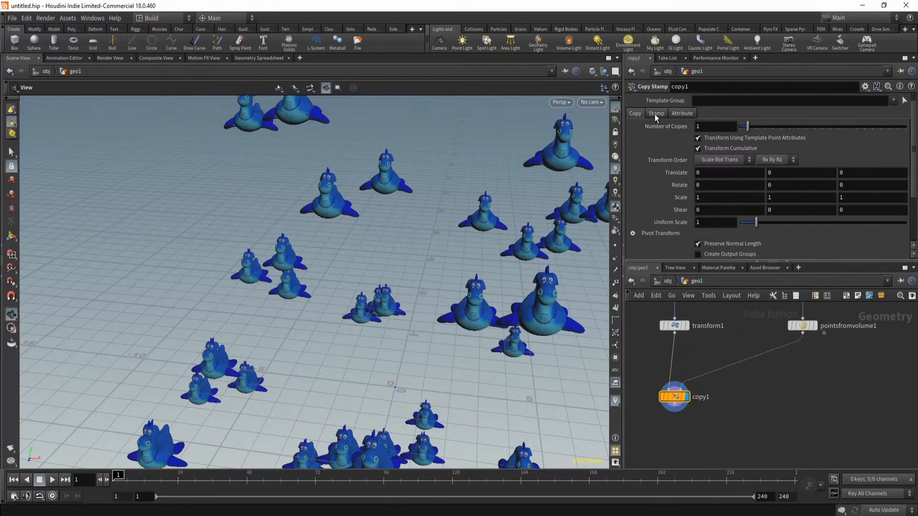
click(656, 115)
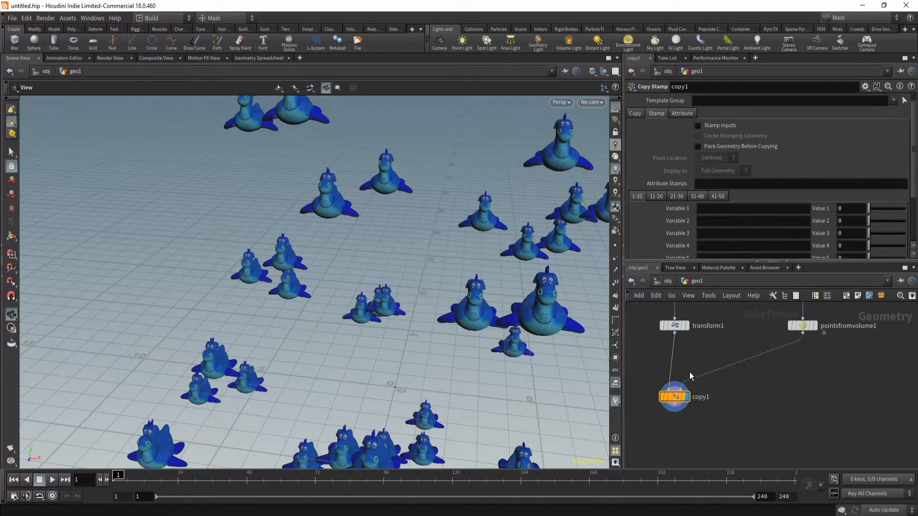
click(698, 125)
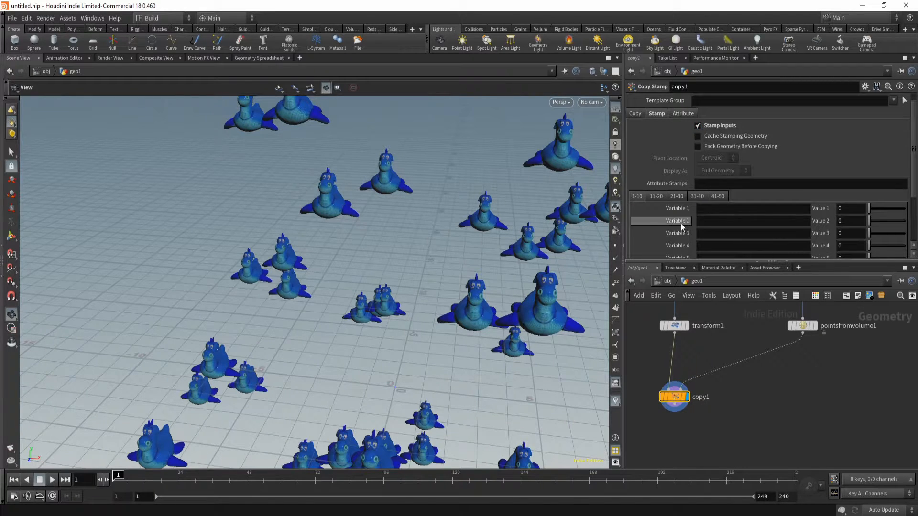
Name the Copy Stamp node's first four stamp variables rotx, roty, rotz and scale
scroll(717, 232, down, 1)
click(726, 197)
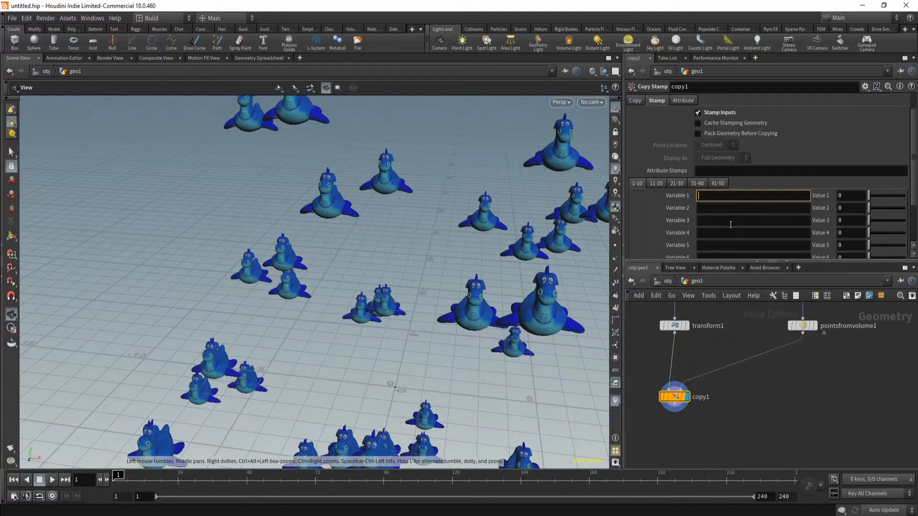
text(rotx)
click(800, 209)
text(roty)
key(Tab)
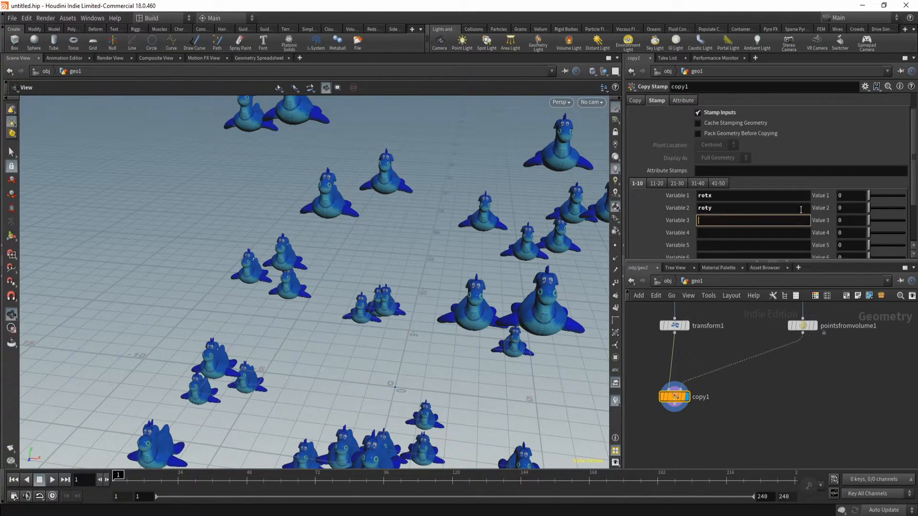
text(rotz)
key(Tab)
key(Tab)
text(scale)
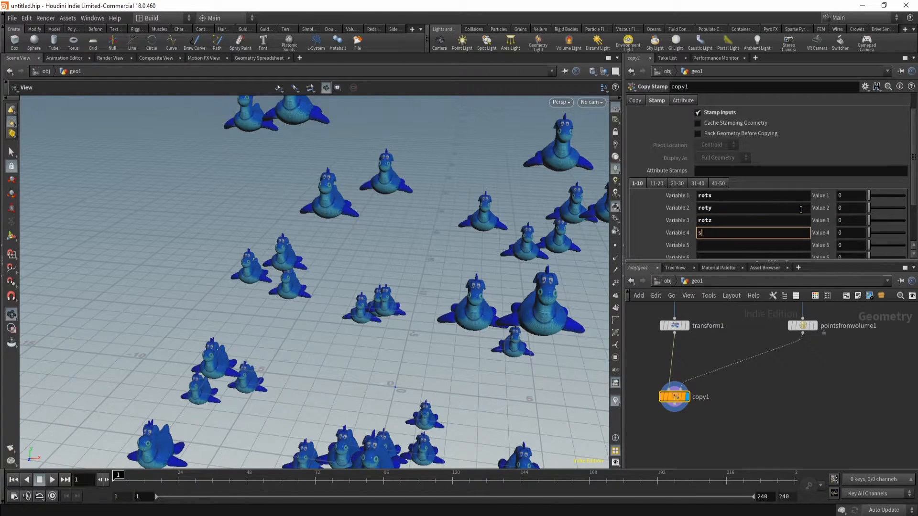
click(845, 197)
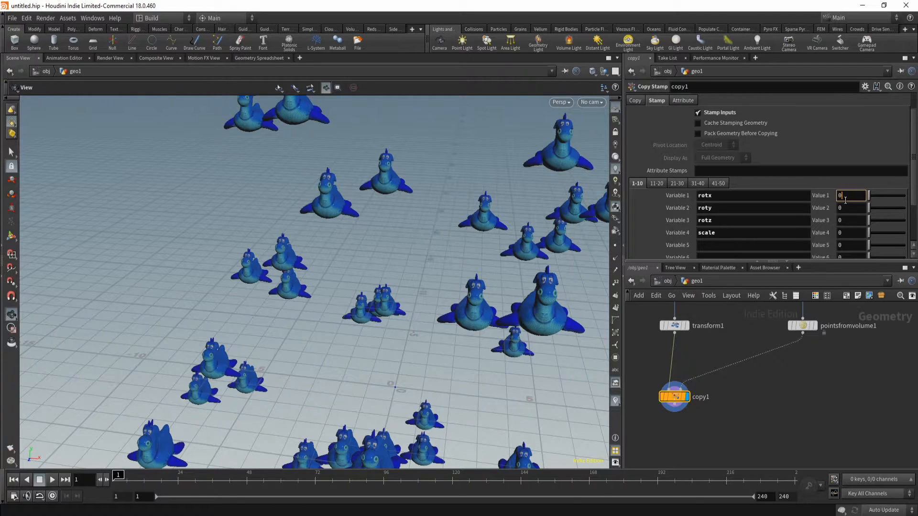
key(BackSpace)
text(rand)
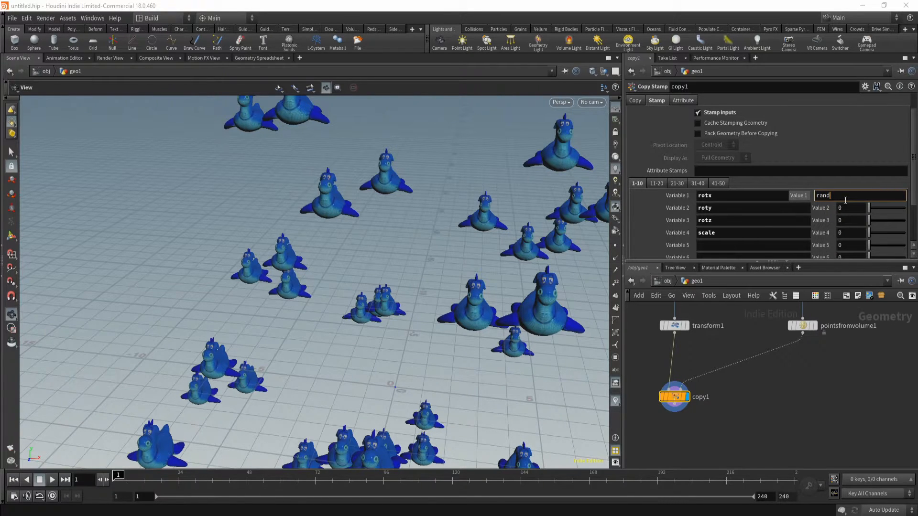
text(()
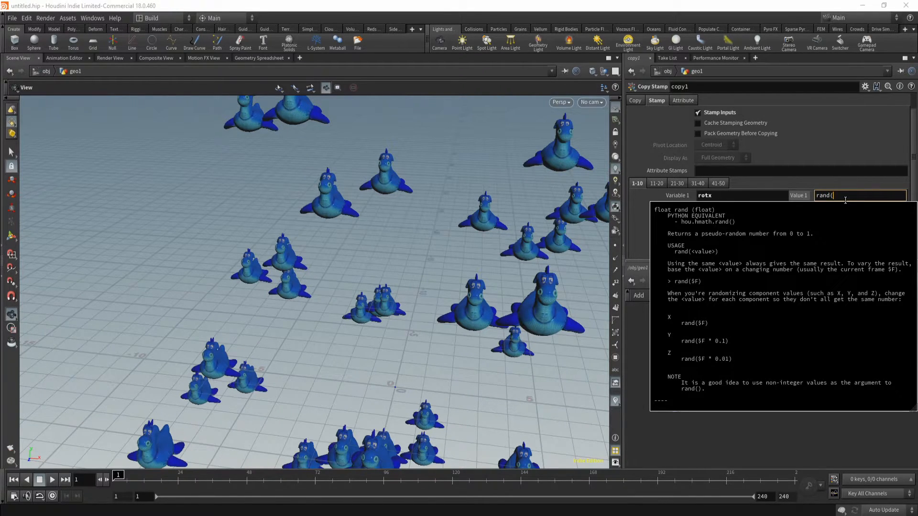
text(@ptnum)
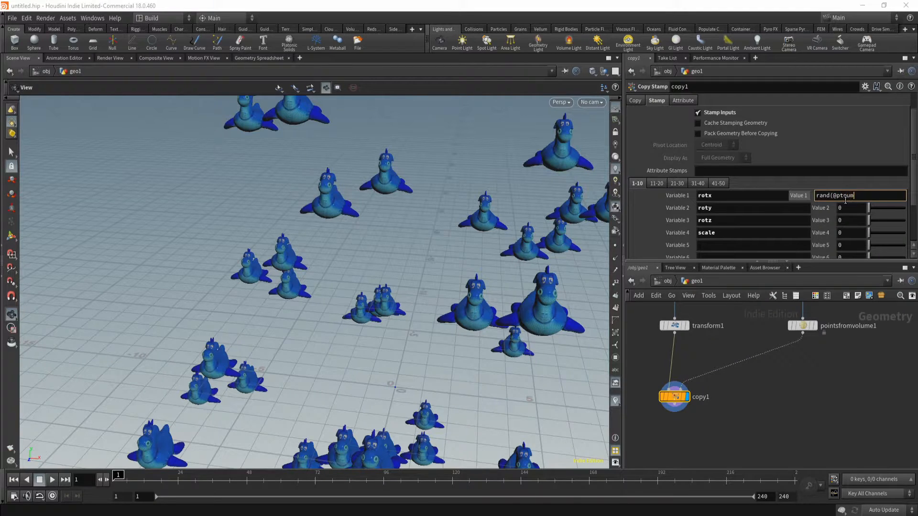
text())
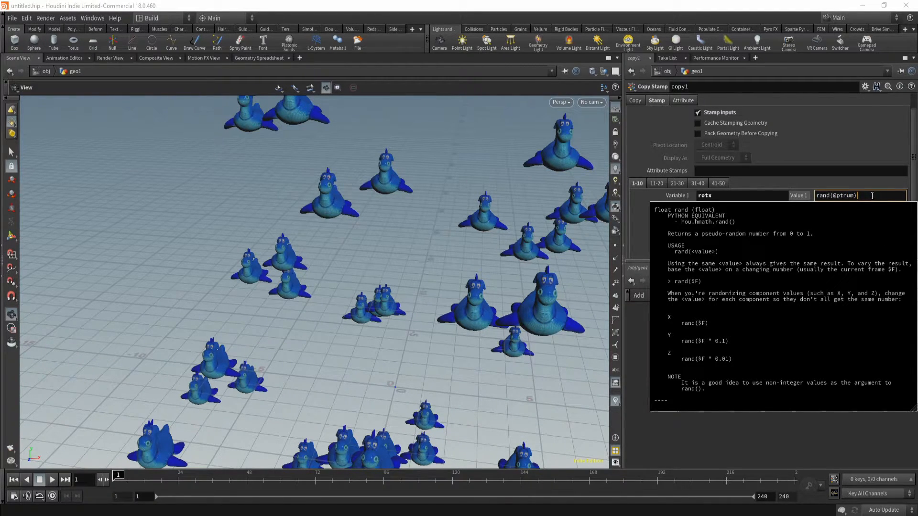
key(Return)
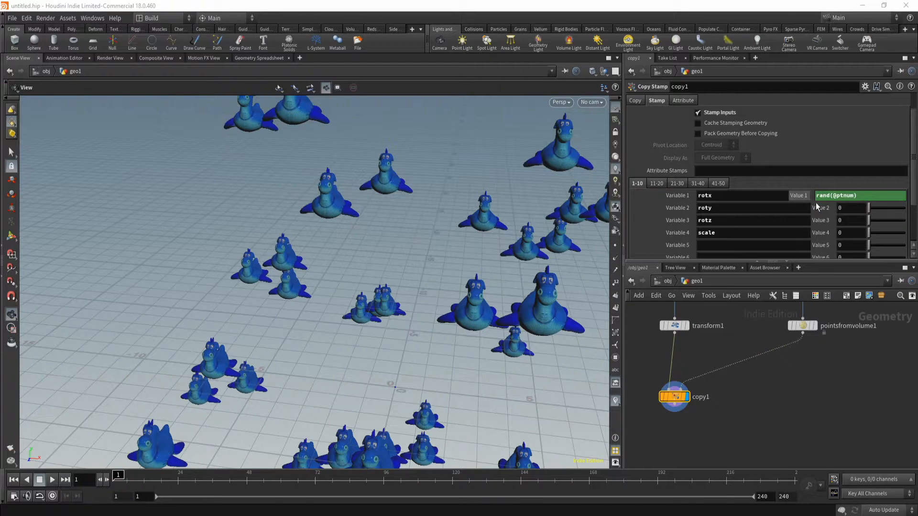
click(832, 198)
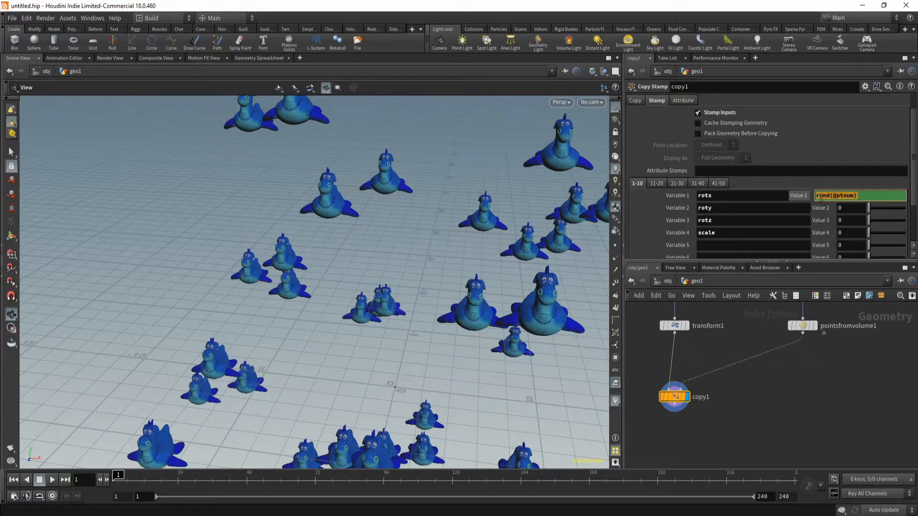
middle_drag(402, 267, 365, 257)
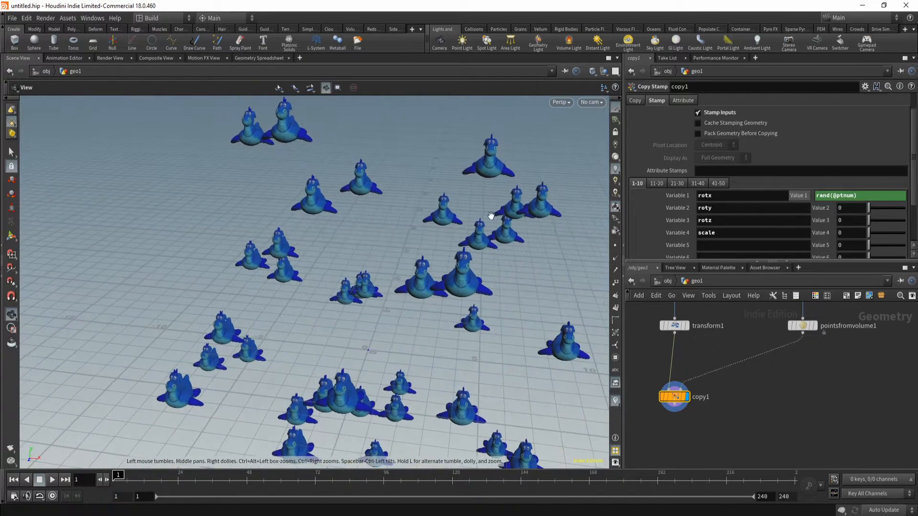
click(820, 196)
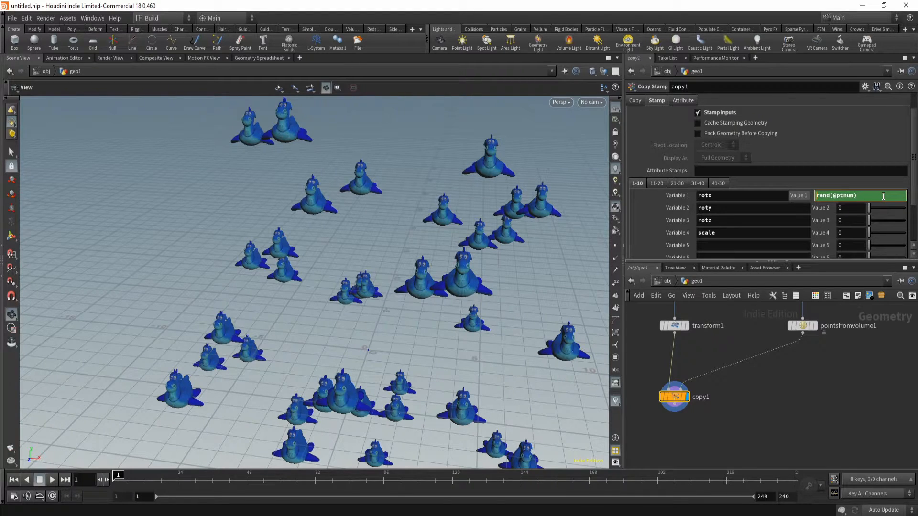
text(fit)
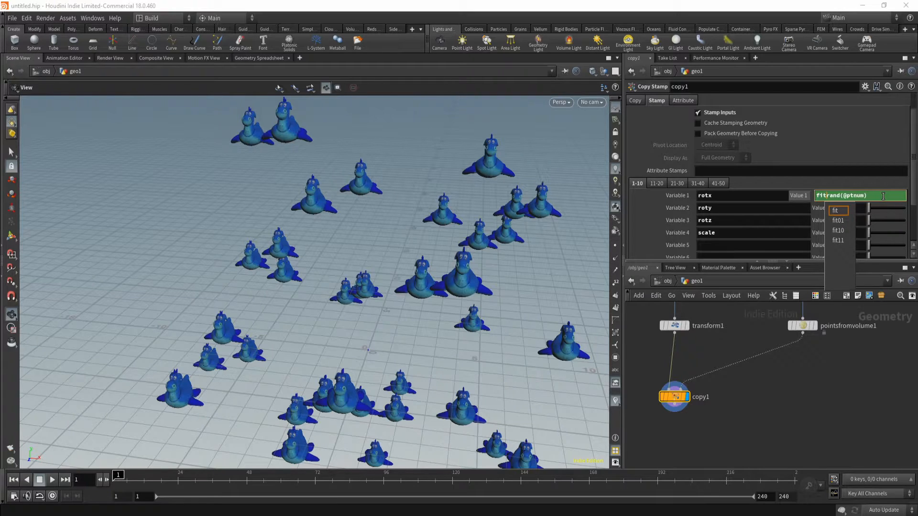
text(()
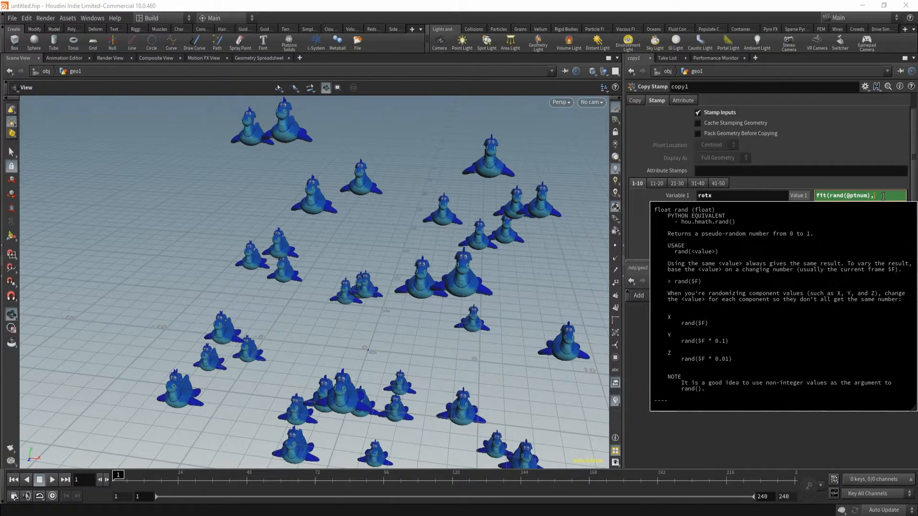
text(0,1,)
text(0,360))
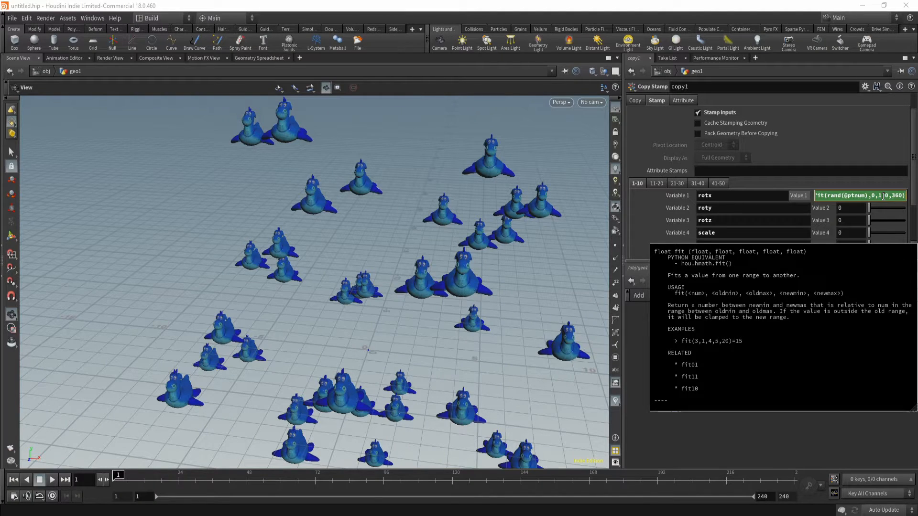
key(Return)
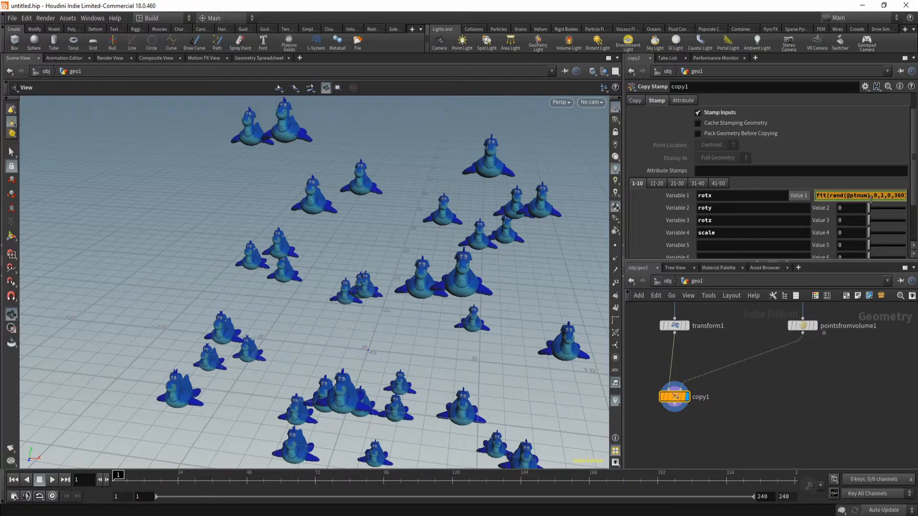
click(843, 208)
text(fit(rand(@ptnum),0,1,0,360))
key(Tab)
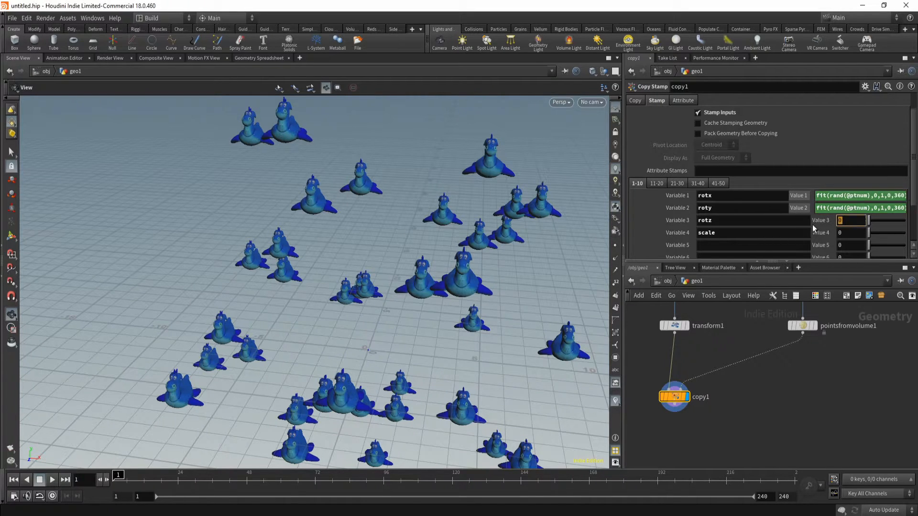
text(fit(rand(@ptnum),0,1,0,360))
key(Tab)
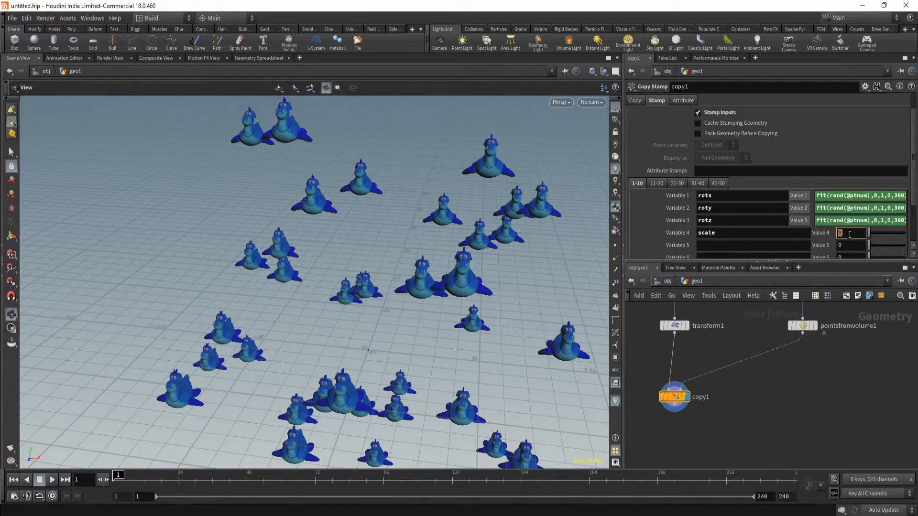
text(fit(rand(@ptnum),0,1,0,360))
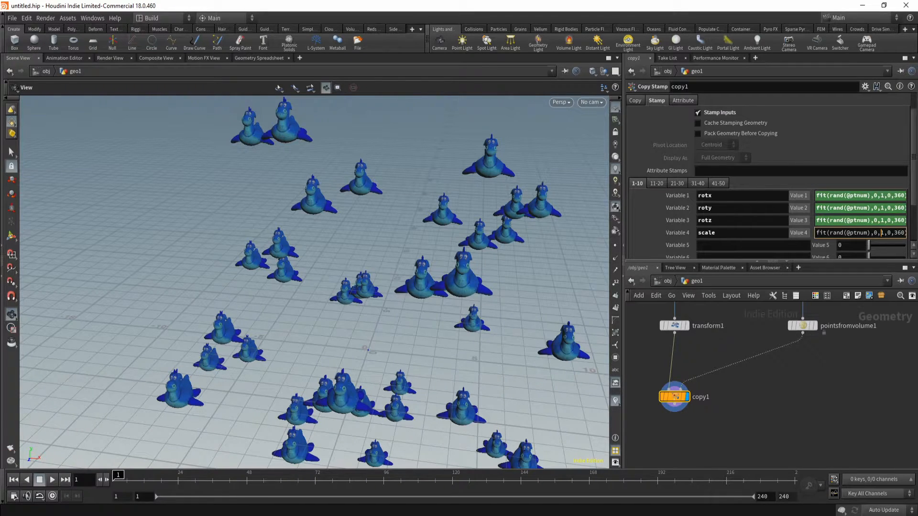
key(Right)
key(Right)
key(Right)
key(Right)
key(Right)
key(Right)
key(BackSpace)
key(BackSpace)
key(BackSpace)
key(BackSpace)
key(BackSpace)
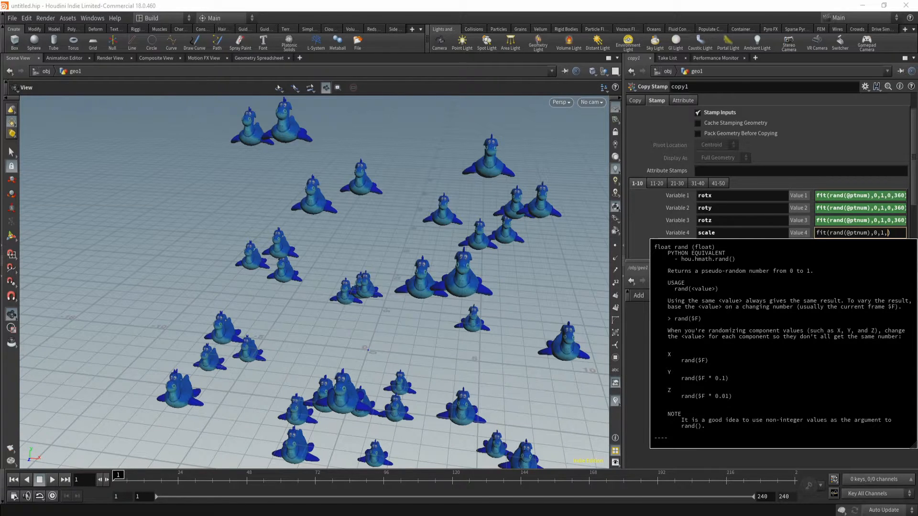
text(.2,1.5)
key(Return)
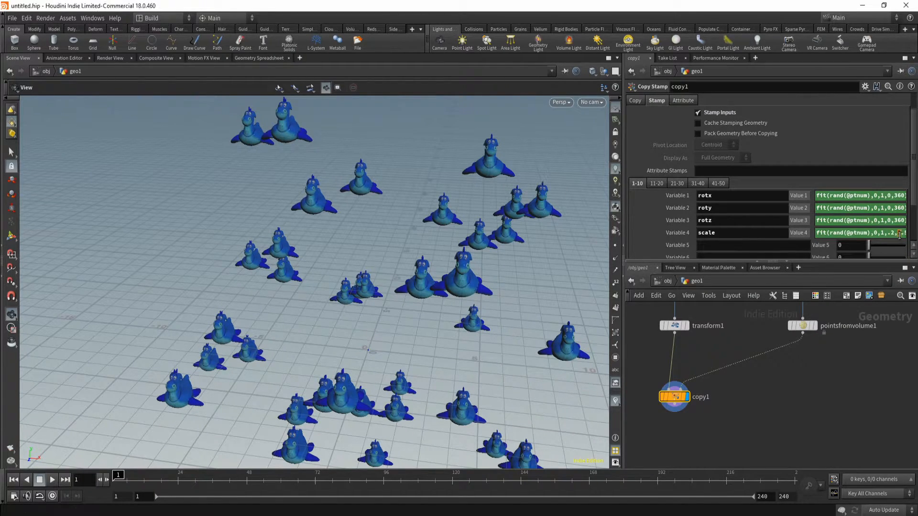
drag(885, 221, 899, 222)
click(899, 220)
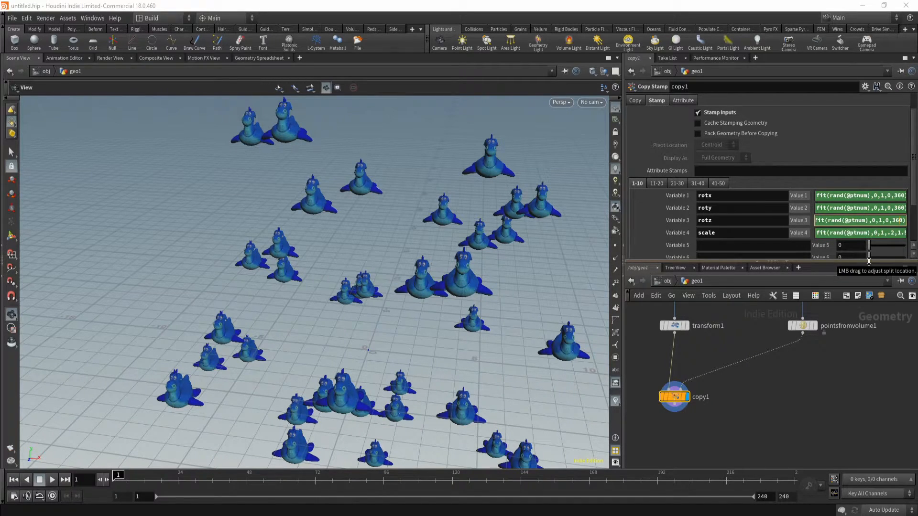
key(Right)
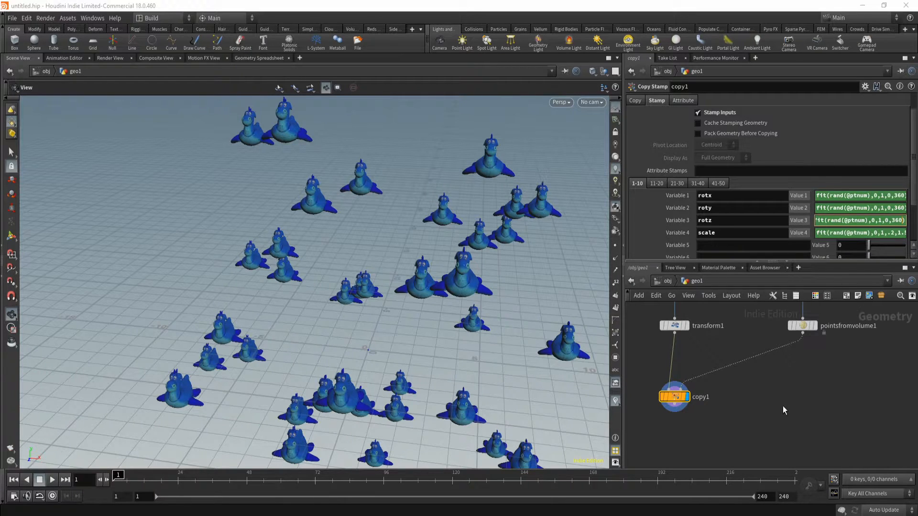
Add a Null node to the network beside the Copy Stamp node
key(Tab)
text(nu)
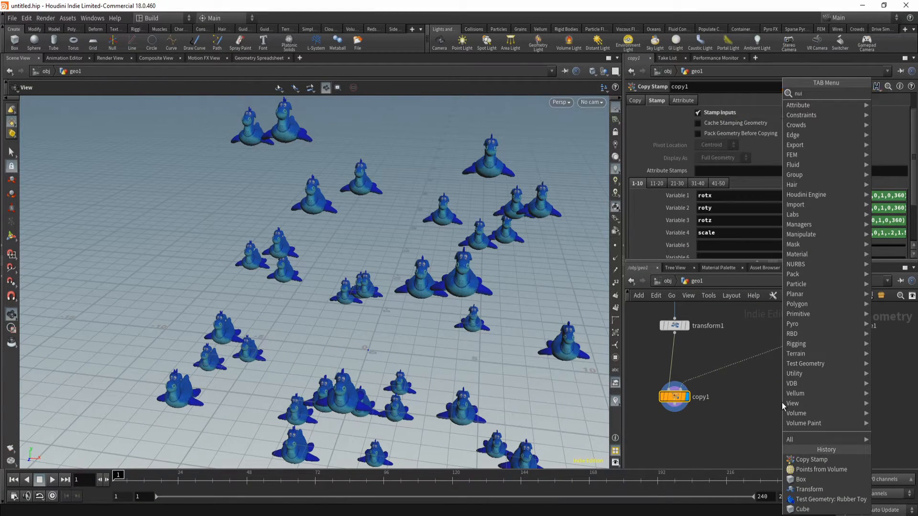
key(Return)
click(782, 404)
right_click(782, 405)
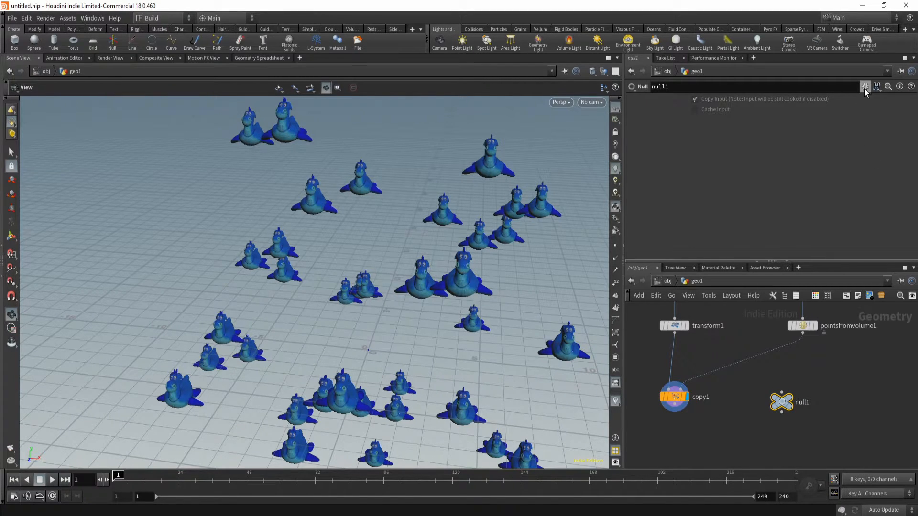
Add a custom Integer parameter to the Null node's parameter interface and accept the change
click(866, 87)
click(836, 99)
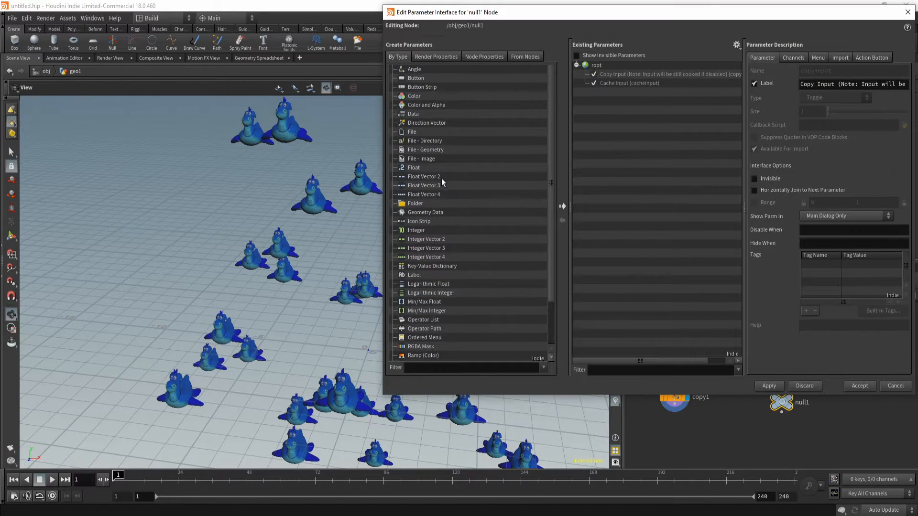
drag(416, 231, 592, 125)
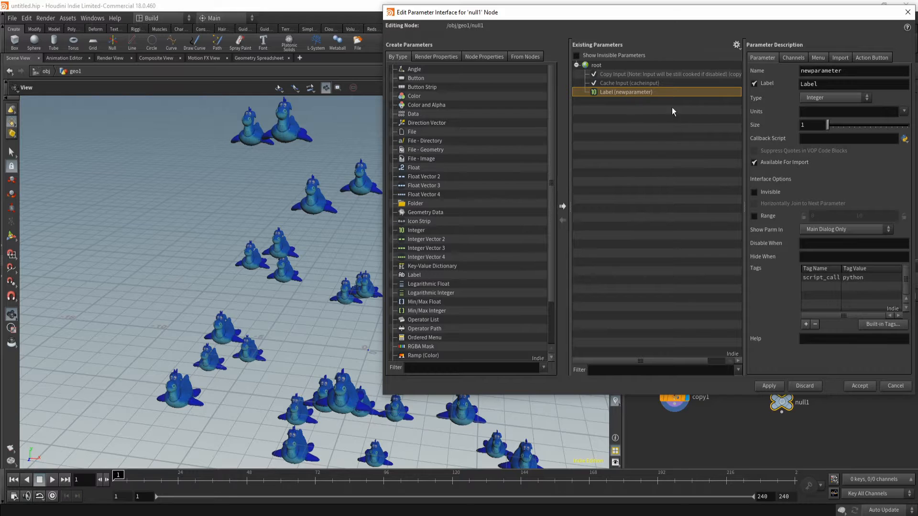
click(756, 385)
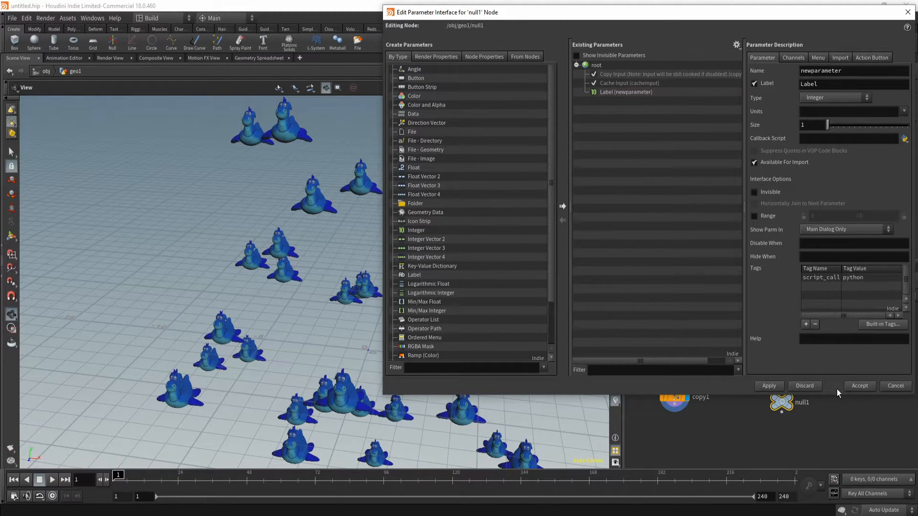
click(856, 385)
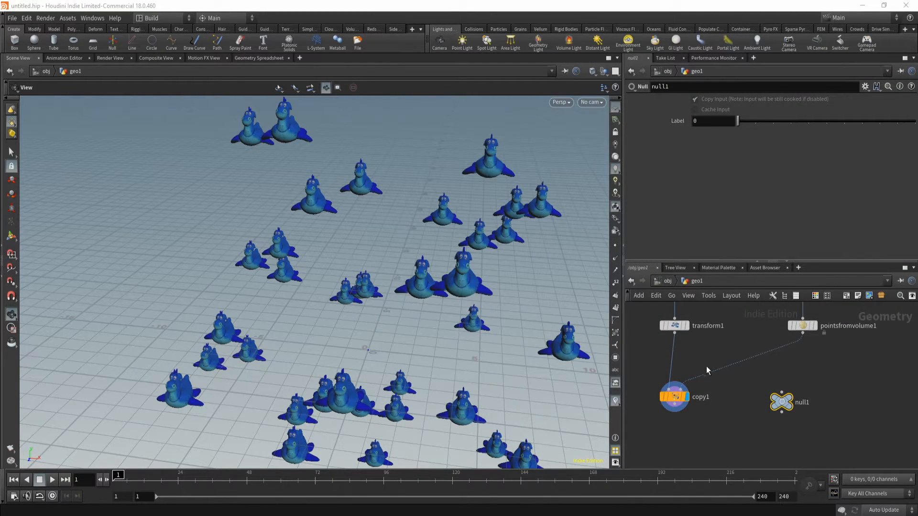
Copy the null's Label parameter and return to the Copy Stamp node's scale value
right_click(696, 123)
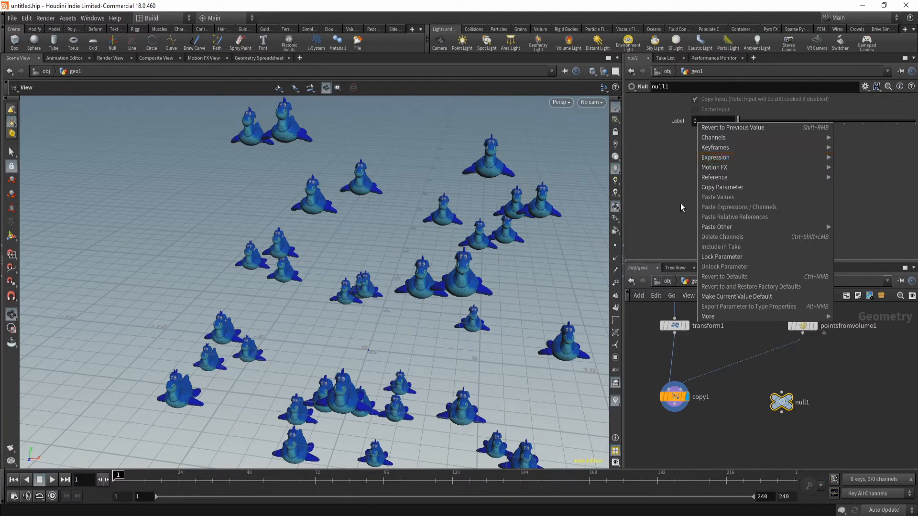
click(742, 187)
click(674, 397)
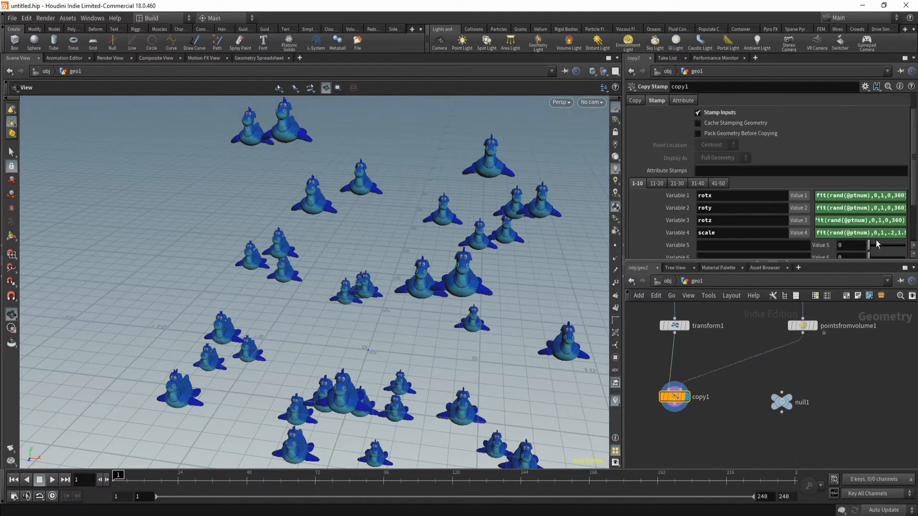
right_click(876, 235)
click(849, 223)
Set the null's Label parameter to 2 and review the Copy Stamp node's scale expression
click(784, 401)
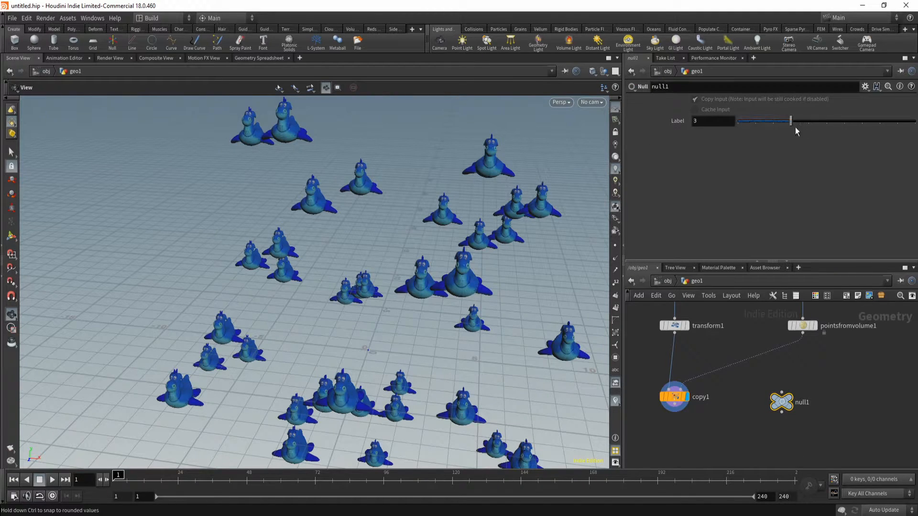
click(674, 397)
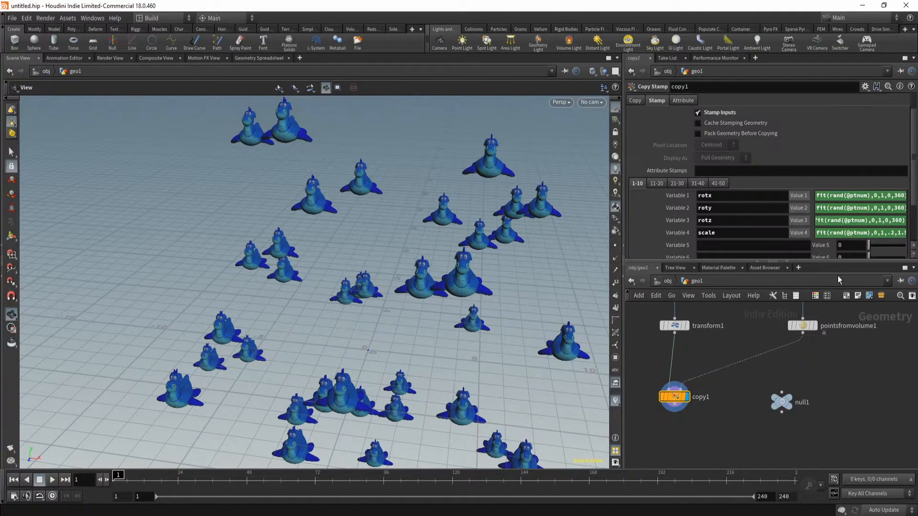
drag(893, 232, 910, 232)
click(902, 233)
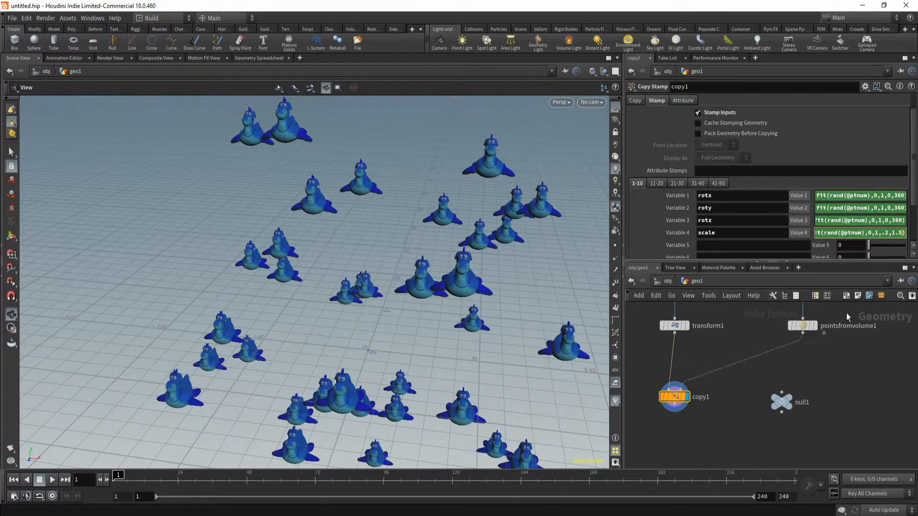
click(868, 221)
click(776, 404)
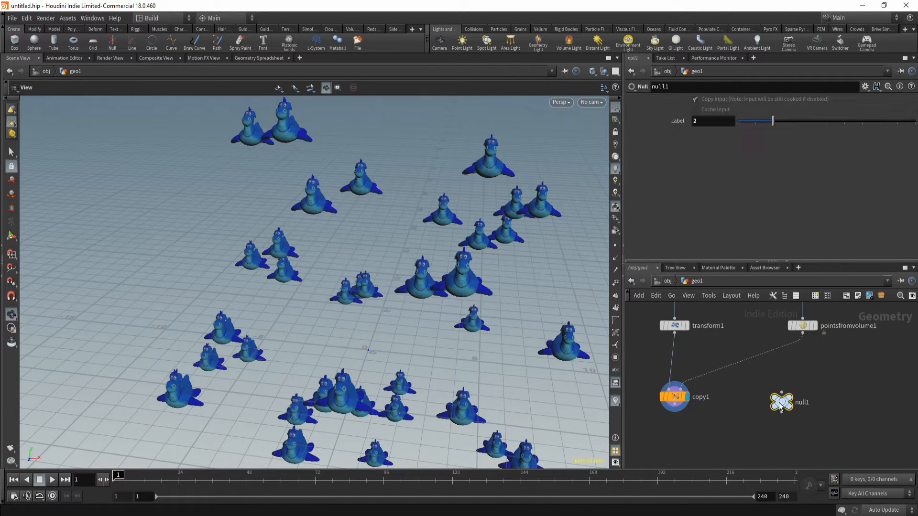
click(674, 396)
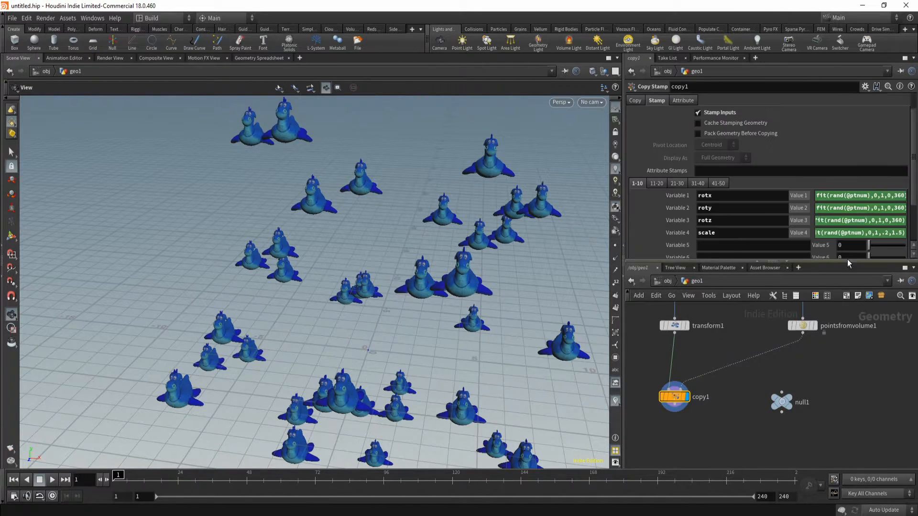
Re-enter 360 as the upper limit in the rotz stamp variable's fit expression
click(894, 221)
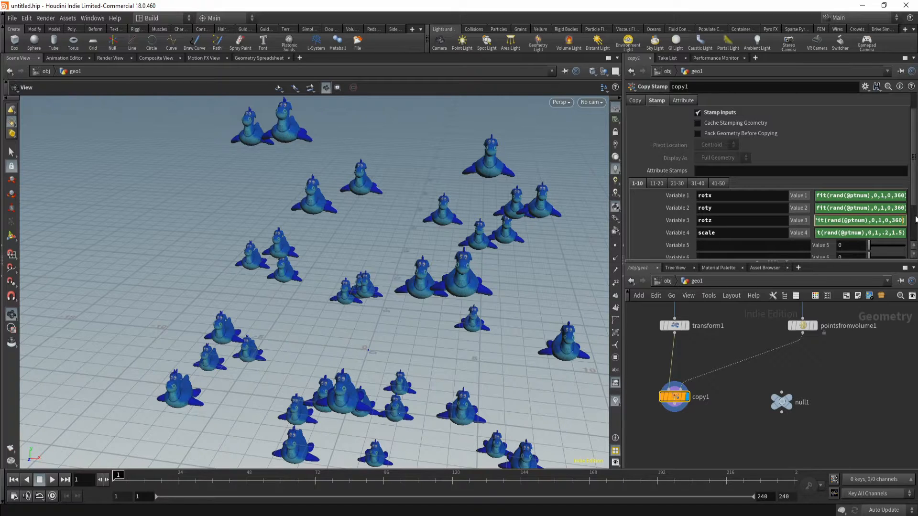
key(BackSpace)
key(BackSpace)
text(60)
click(899, 212)
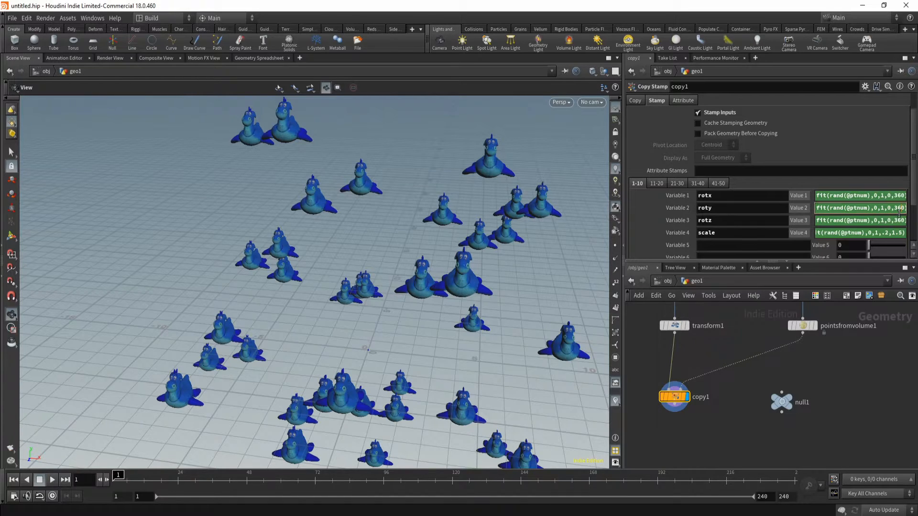
Replace the 1.5 upper limit in the scale stamp expression with a relative reference to the null's Label parameter
click(900, 233)
key(BackSpace)
key(BackSpace)
key(BackSpace)
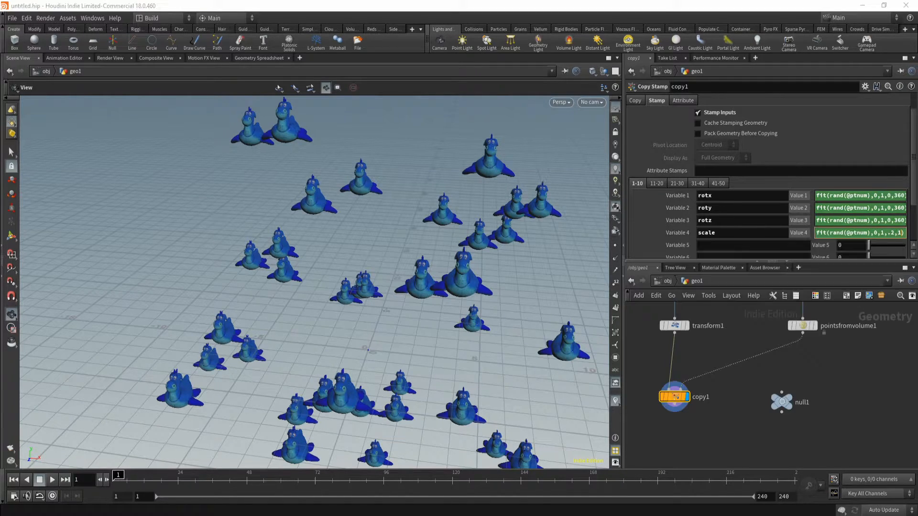
right_click(897, 235)
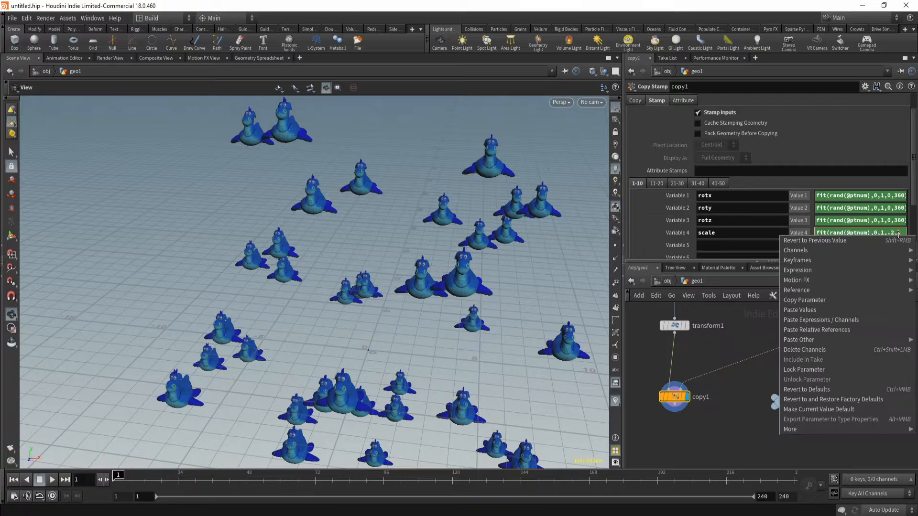
click(855, 332)
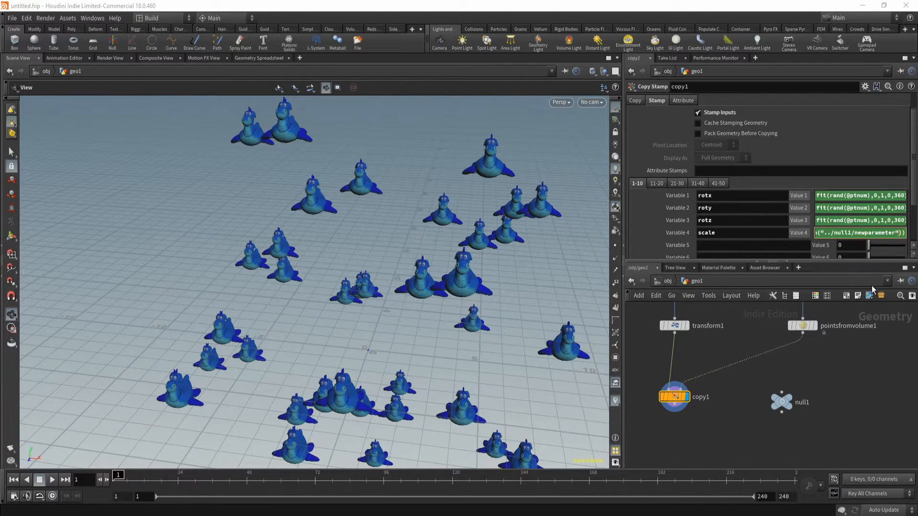
key(Left)
key(Left)
key(Left)
key(Left)
key(Left)
key(Left)
key(Left)
key(Left)
key(Left)
key(Left)
key(Left)
key(Left)
key(Left)
key(Left)
key(Left)
key(Left)
key(Return)
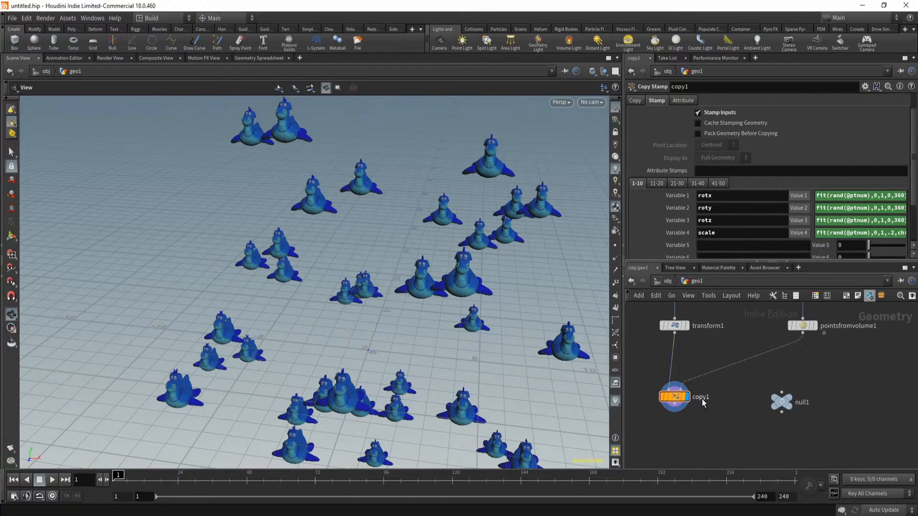
Set the Transform node's X rotation to the expression stamp("../copy1/",rotx,0)
key(h)
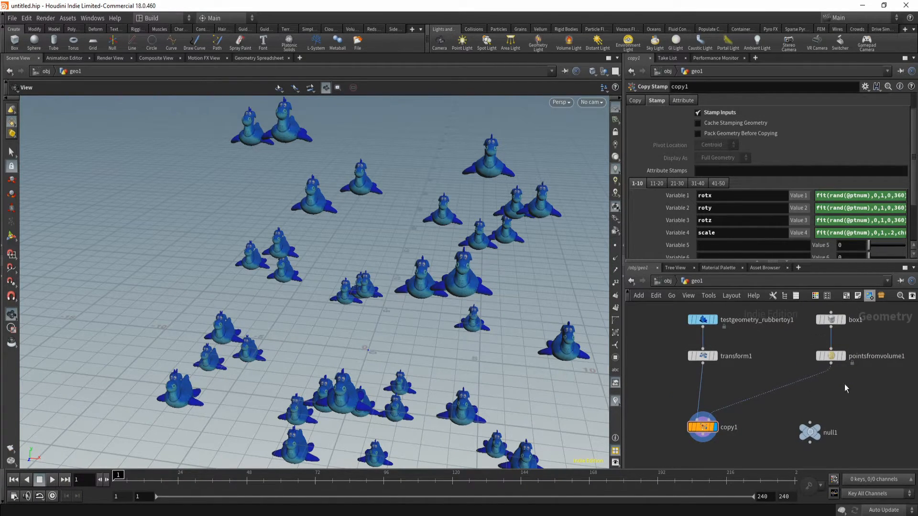
click(703, 356)
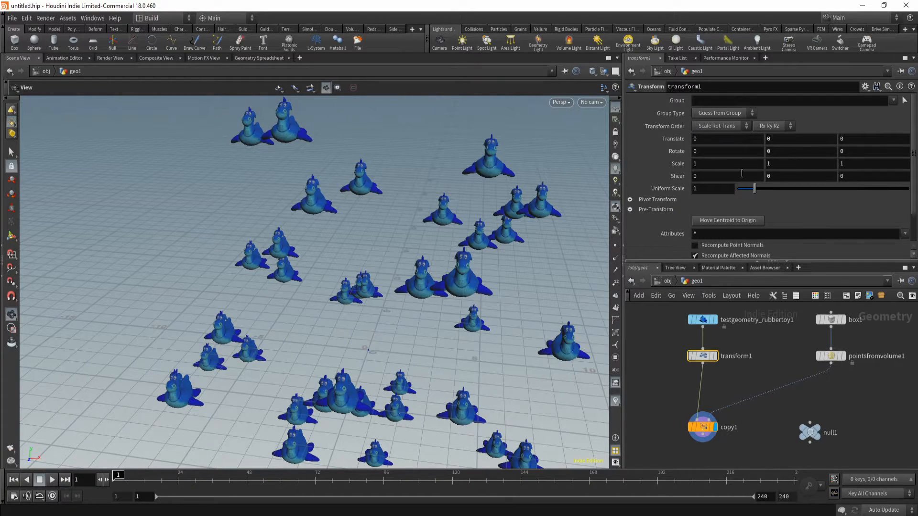
click(715, 151)
text(stamp)
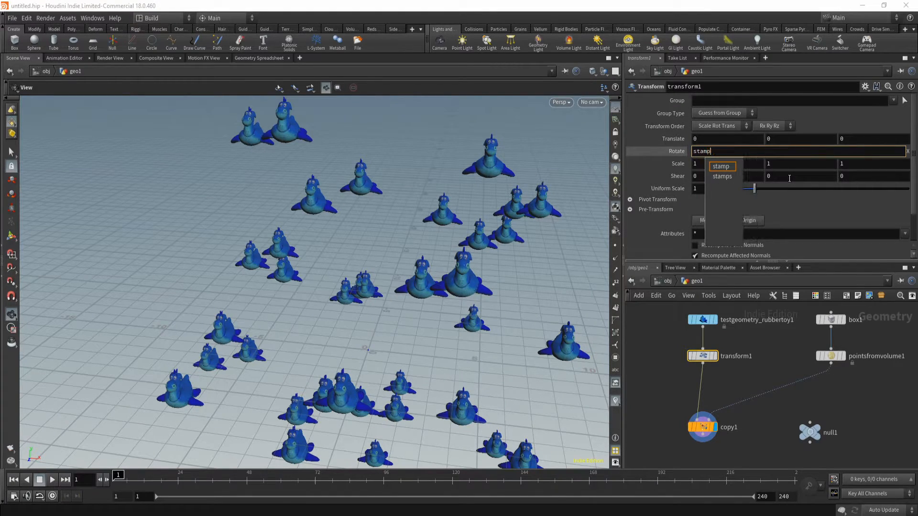
text(()
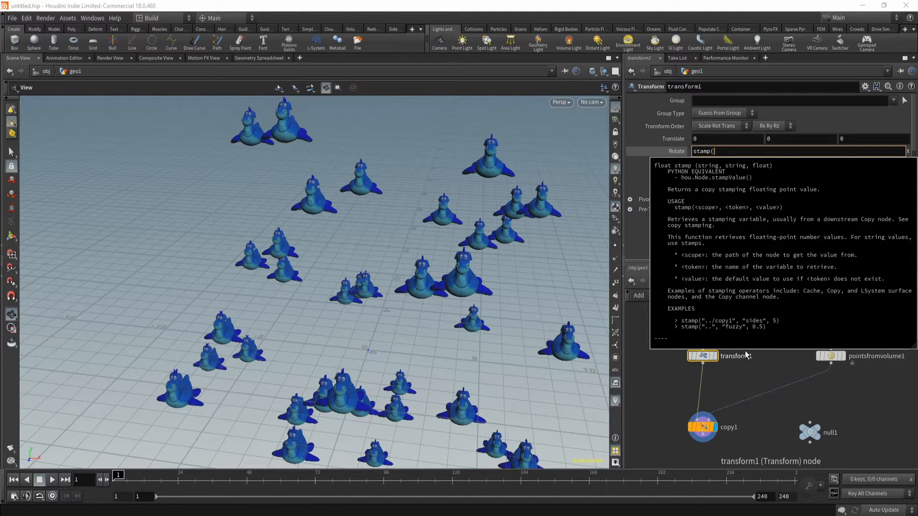
text(")
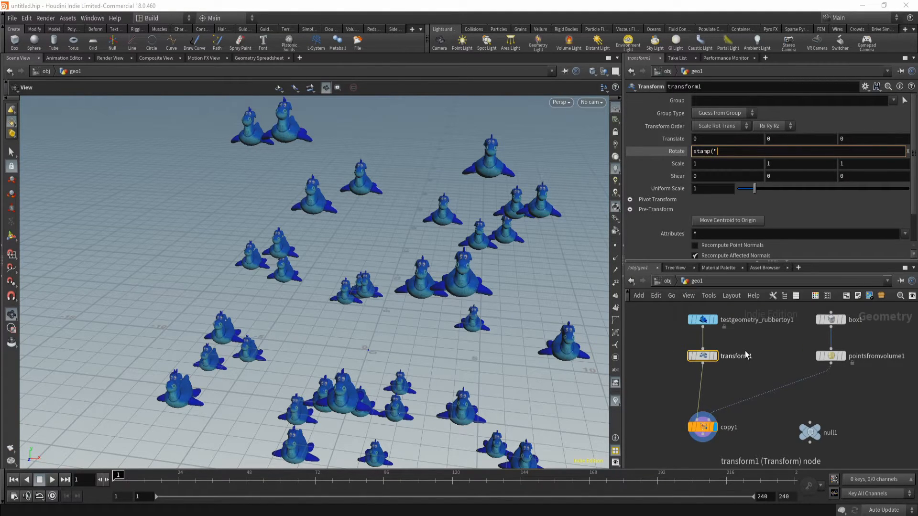
text(../cop)
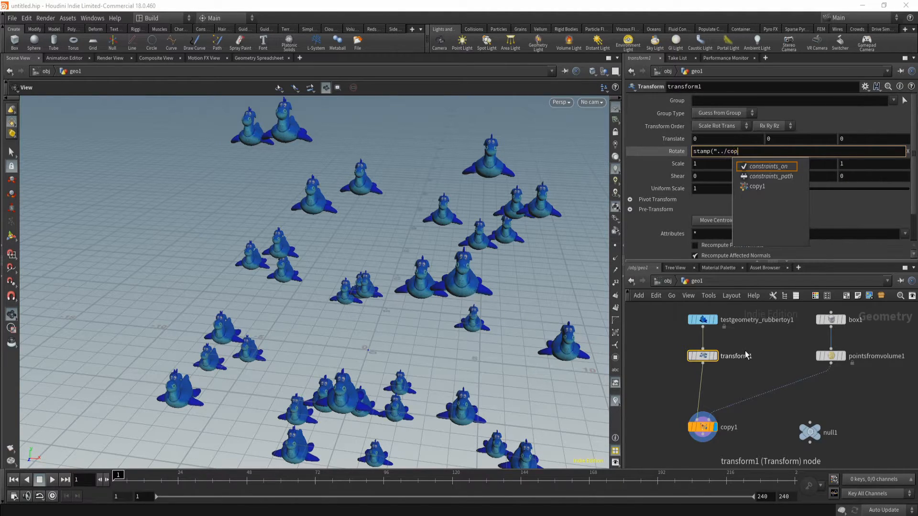
text(y1/)
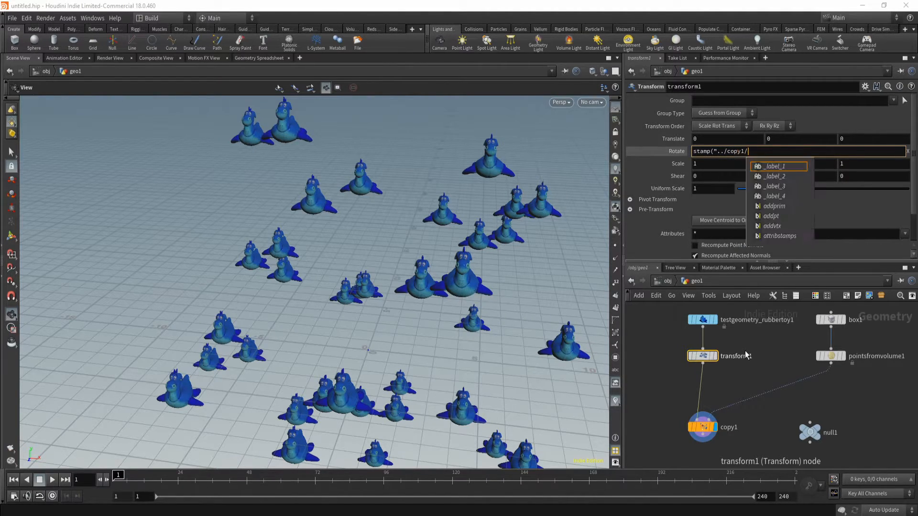
text(")
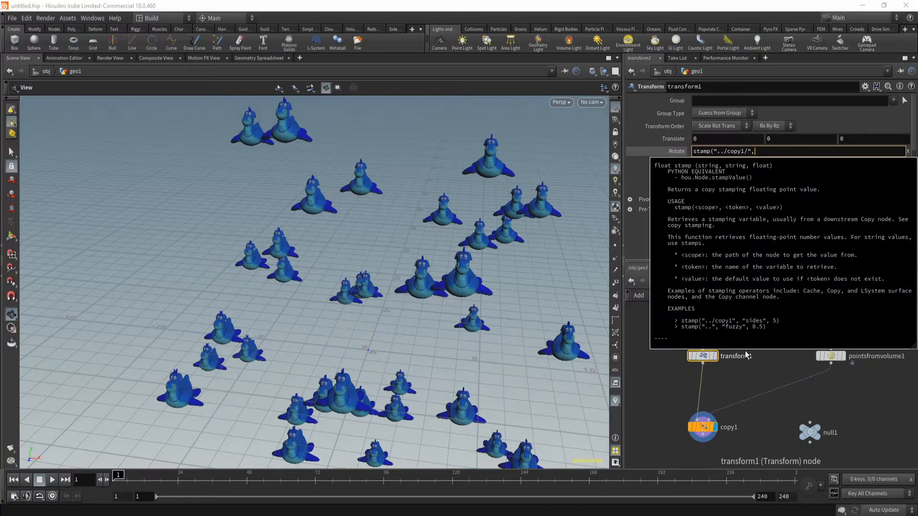
text(,rotx)
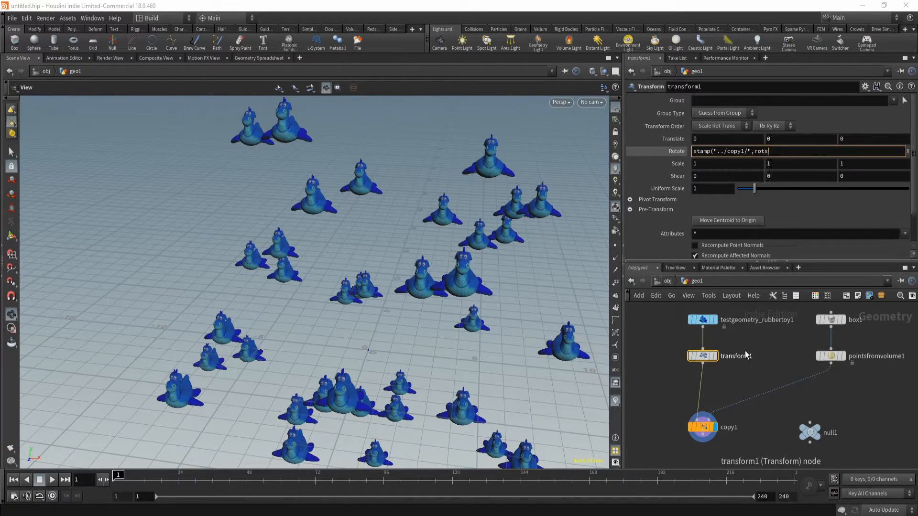
text(,)
text(0)
text())
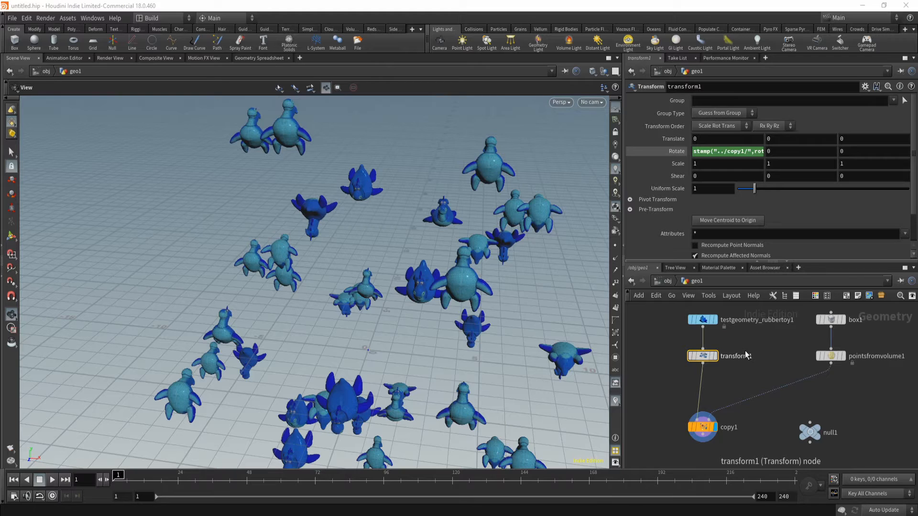
Copy the Transform node's X rotation stamp expression into its Y and Z rotation values
click(726, 152)
key(ctrl+c)
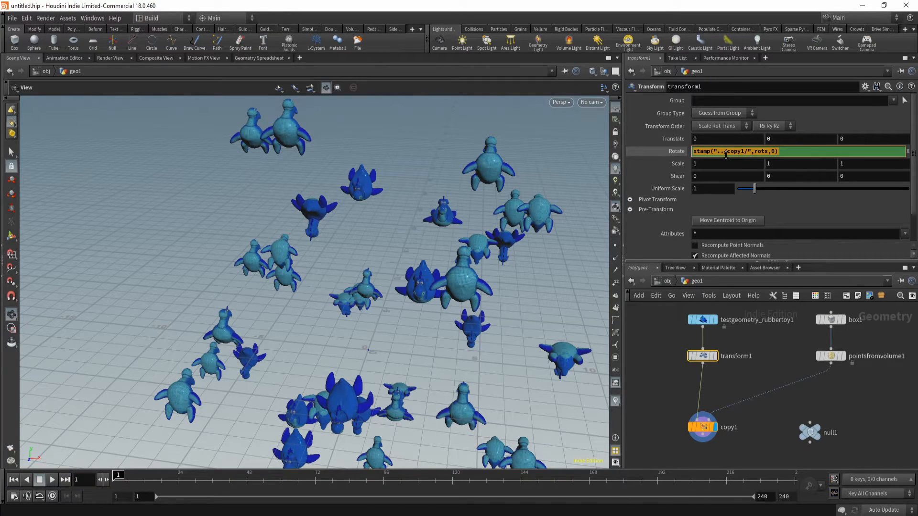
click(807, 202)
click(799, 151)
key(ctrl+v)
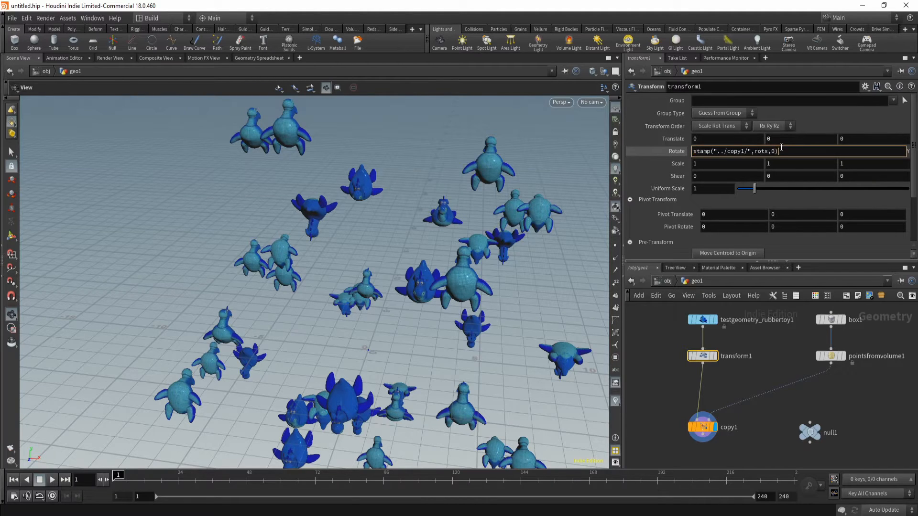
click(768, 151)
click(828, 202)
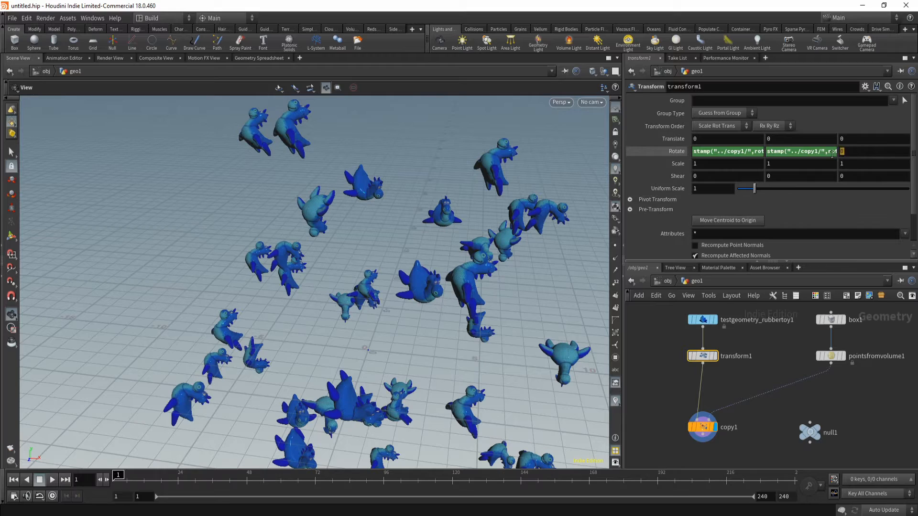
click(840, 151)
key(ctrl+v)
click(772, 151)
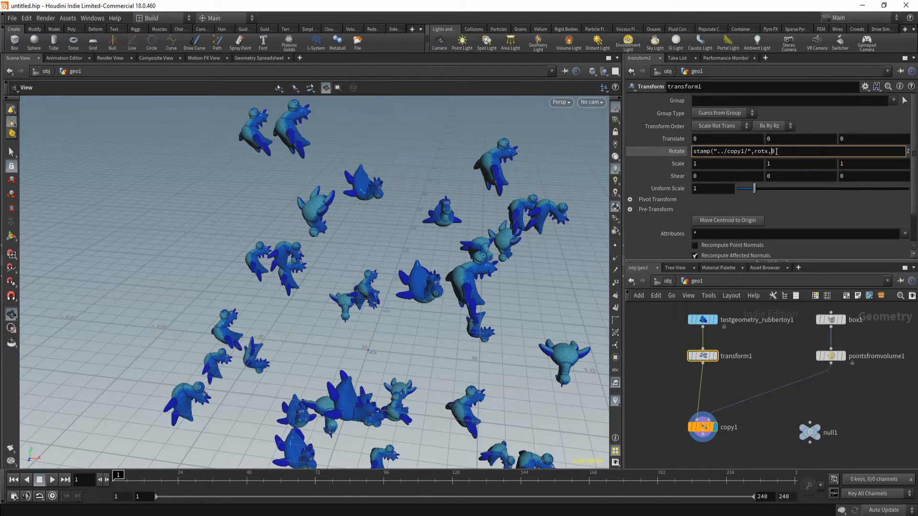
key(Return)
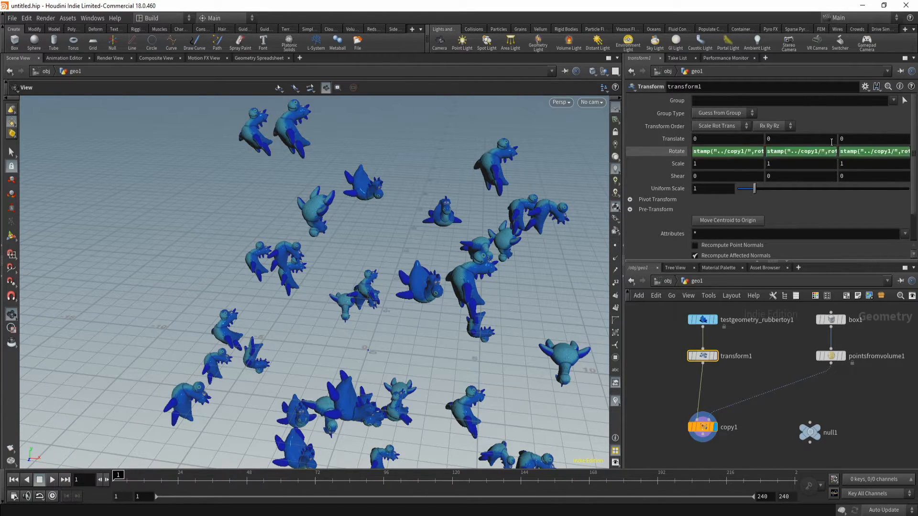
Reset the null's Label parameter to its default and open the null's parameter interface for editing
click(809, 435)
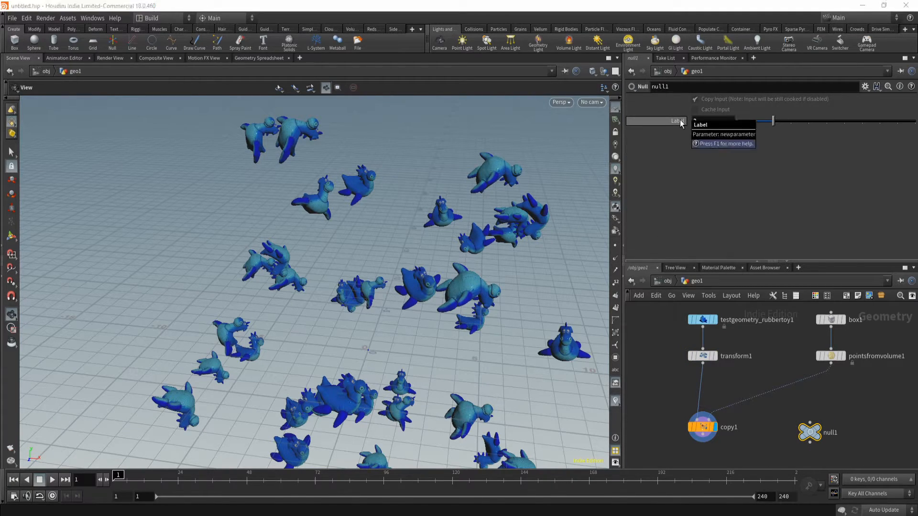
ctrl+middle_click(682, 123)
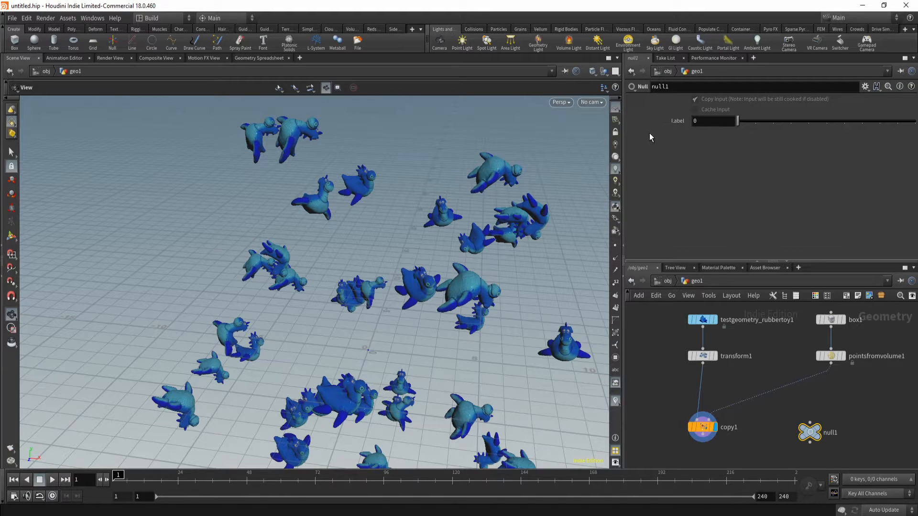
right_click(677, 123)
click(861, 87)
click(863, 87)
click(793, 99)
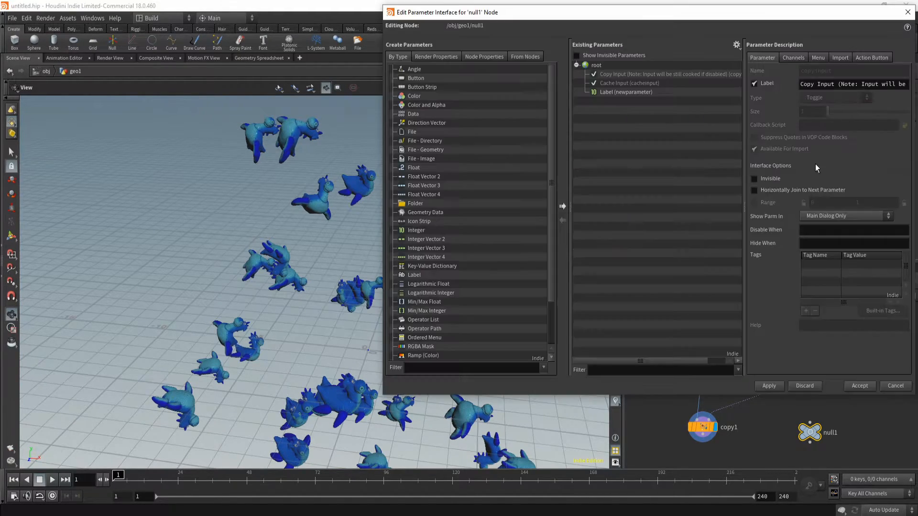
Set the Label parameter's channel default to 1.5 and accept the interface change
click(618, 91)
click(794, 58)
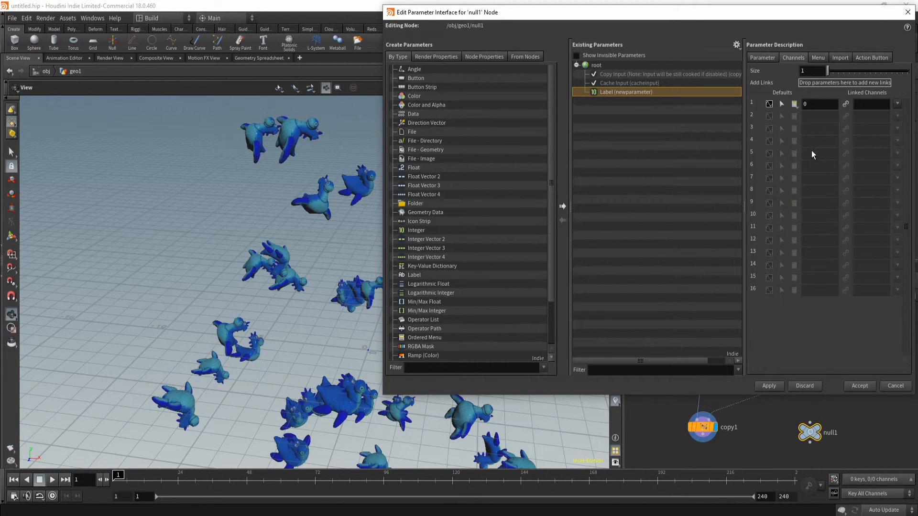
click(816, 102)
text(1.5)
key(Return)
click(780, 386)
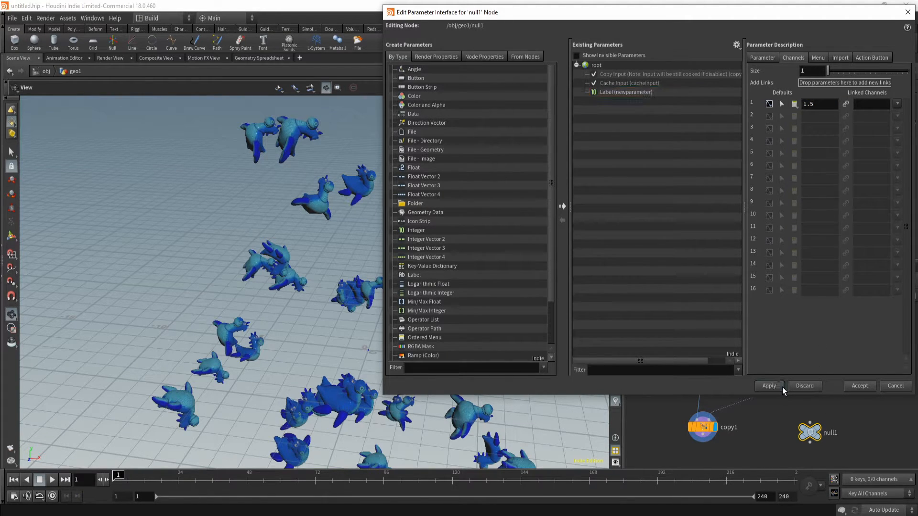
click(866, 386)
Check the scale variable's name on the Copy Stamp node and paste the rotx stamp expression into the Transform node's Uniform Scale
click(702, 429)
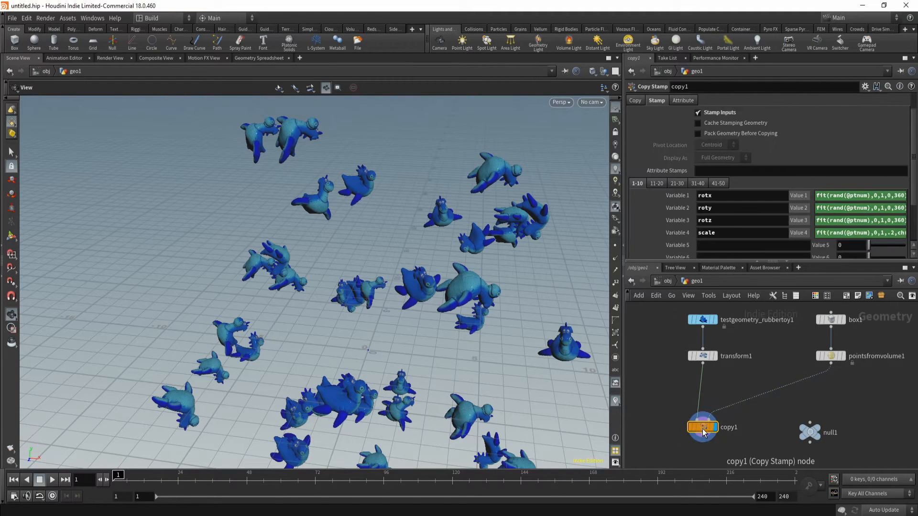
double_click(730, 232)
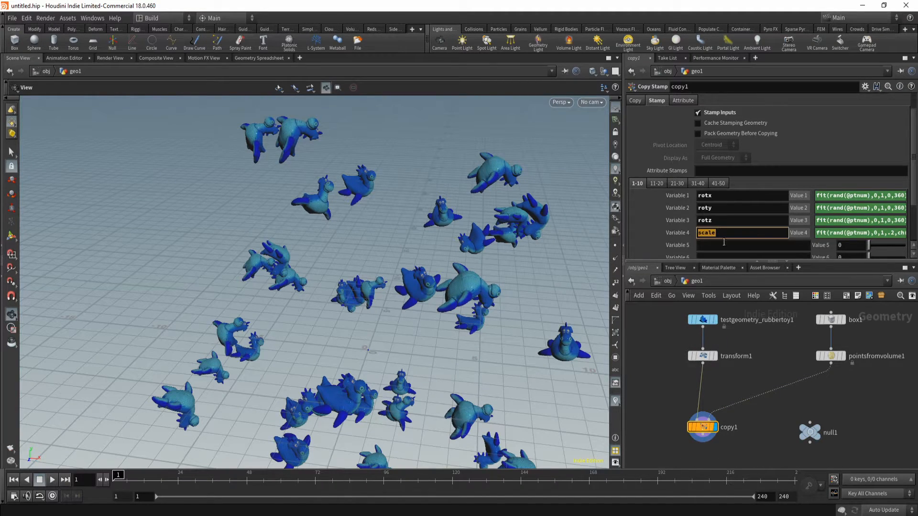
click(701, 356)
double_click(712, 188)
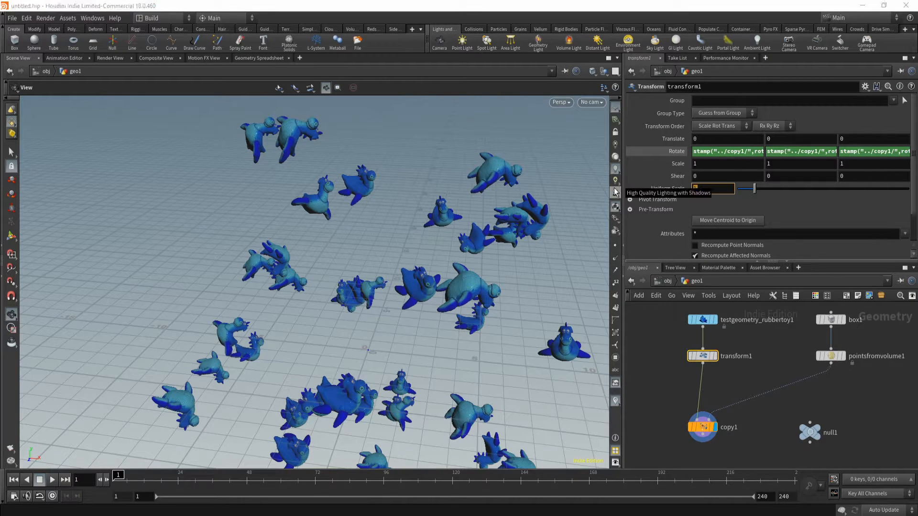
key(ctrl+v)
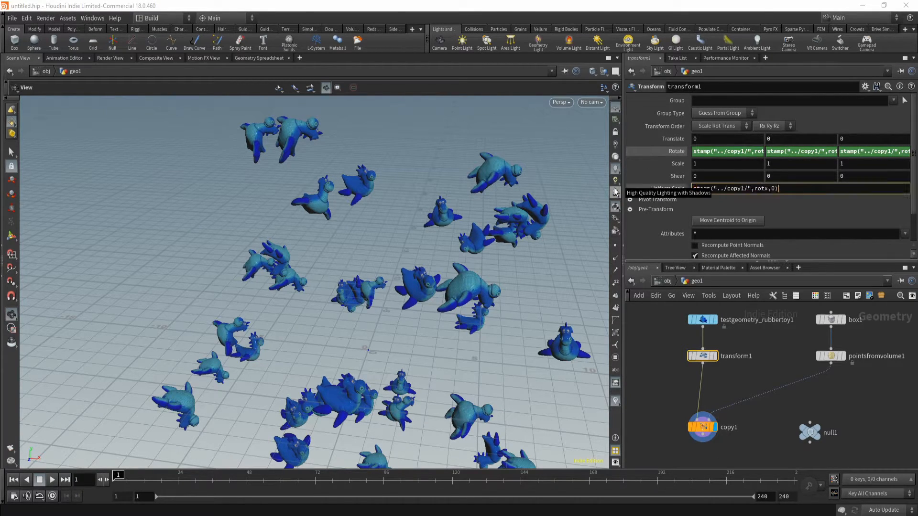
Edit the Uniform Scale expression to stamp("../copy1/",scale,1) and apply it
click(765, 189)
key(BackSpace)
key(BackSpace)
key(BackSpace)
key(BackSpace)
text(stam)
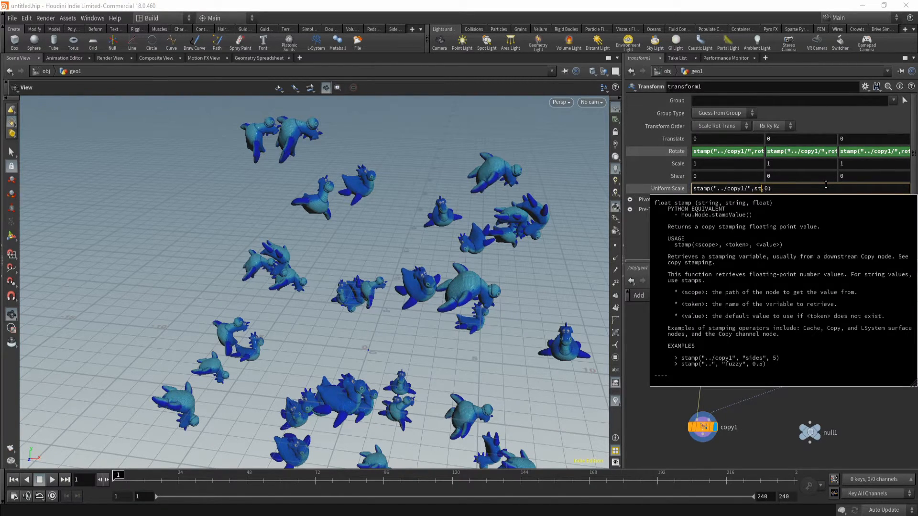
key(BackSpace)
key(BackSpace)
key(BackSpace)
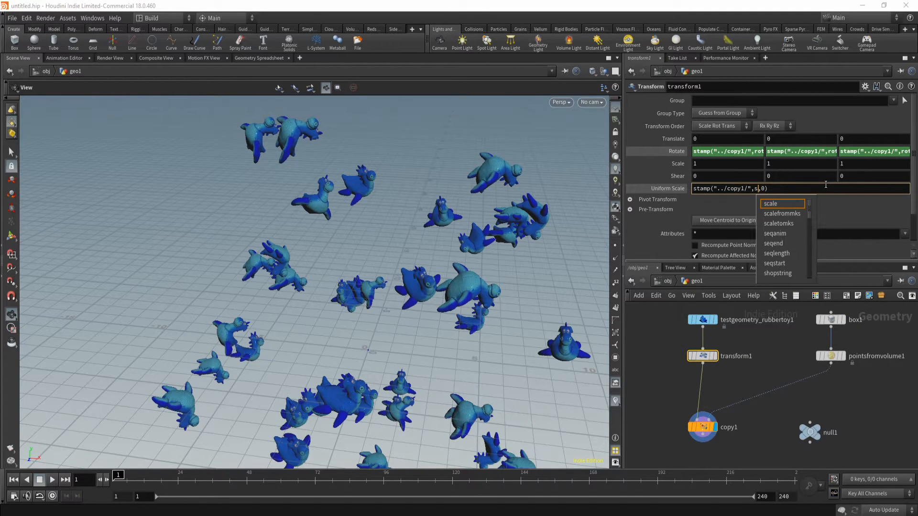
text(cale)
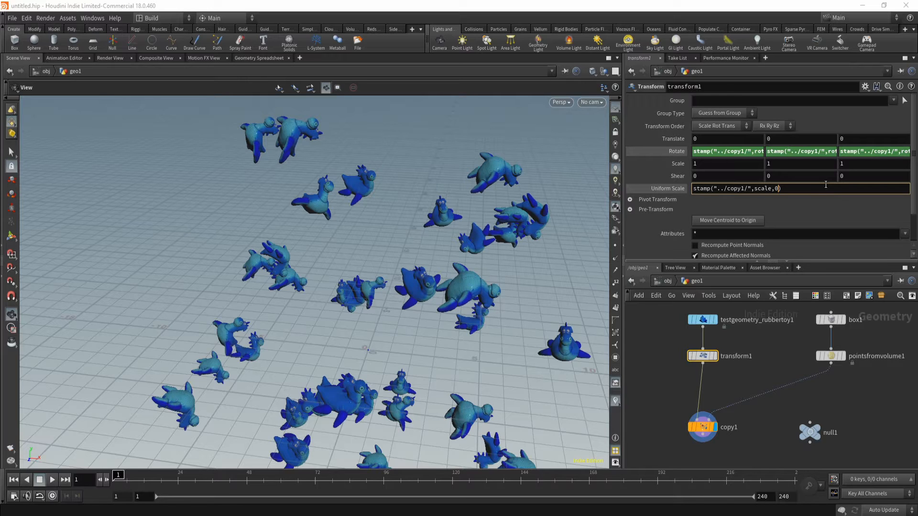
key(BackSpace)
text(1)
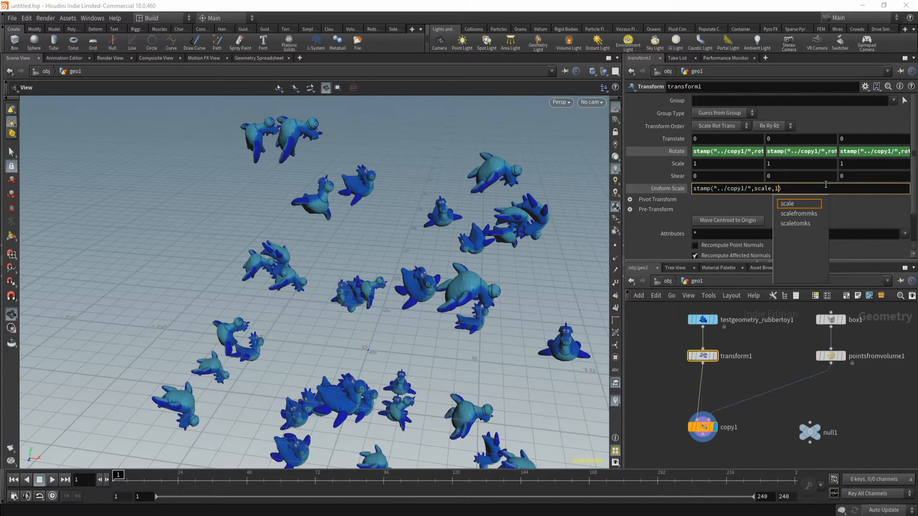
key(Return)
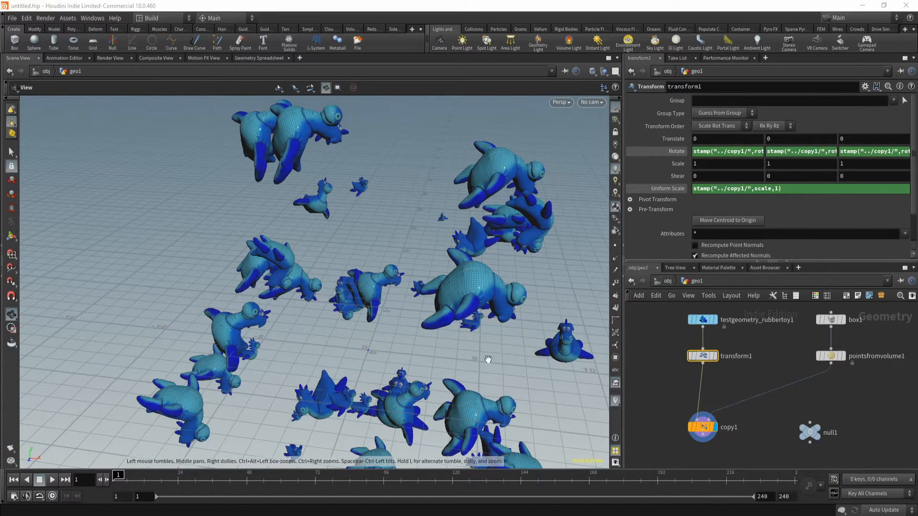
Select the null1 node and set its Label slider to 2
drag(495, 368, 523, 311)
right_drag(522, 311, 410, 328)
middle_drag(410, 328, 369, 303)
mouse_move(369, 303)
mouse_down()
mouse_move(349, 290)
mouse_move(356, 302)
mouse_up()
click(809, 432)
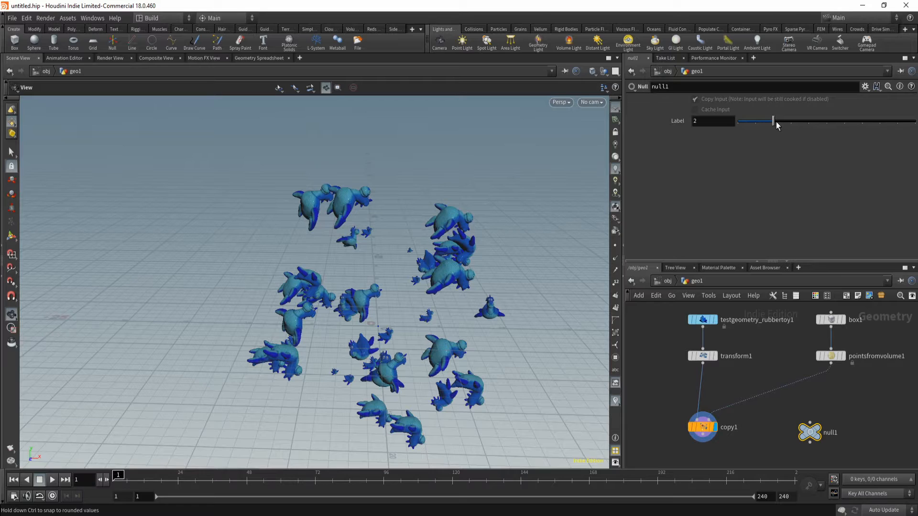
drag(789, 122, 769, 136)
Examine the rotated and scaled toy copies from several angles and at object level, then return inside geo1
drag(393, 303, 410, 313)
right_drag(409, 313, 440, 305)
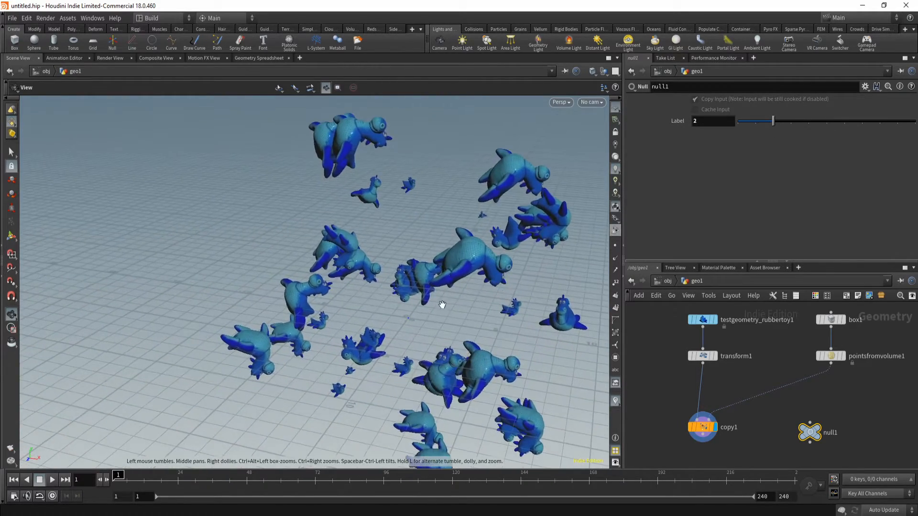
drag(441, 306, 483, 291)
right_drag(439, 339, 371, 340)
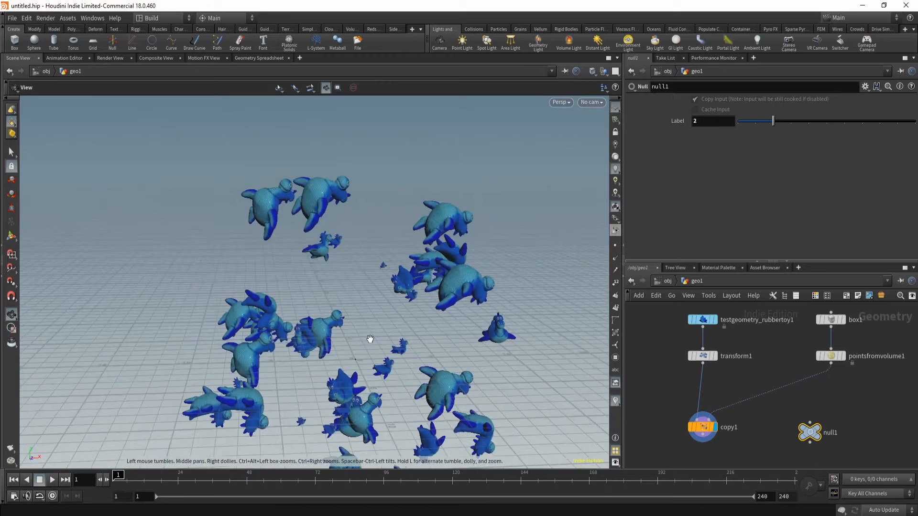
middle_drag(371, 340, 381, 285)
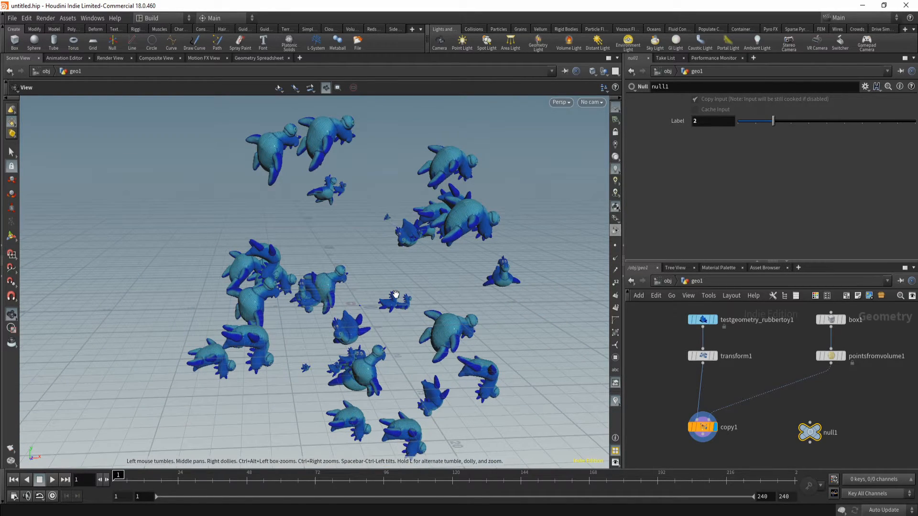
click(669, 281)
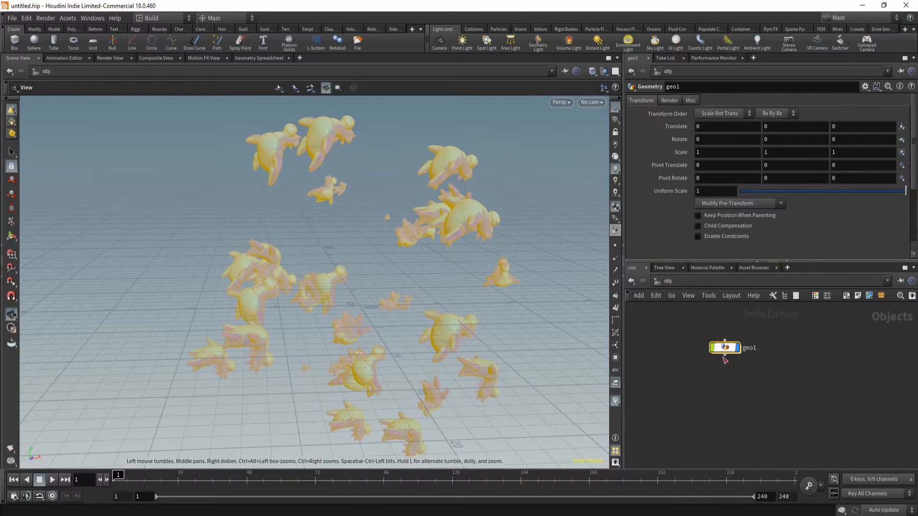
double_click(727, 347)
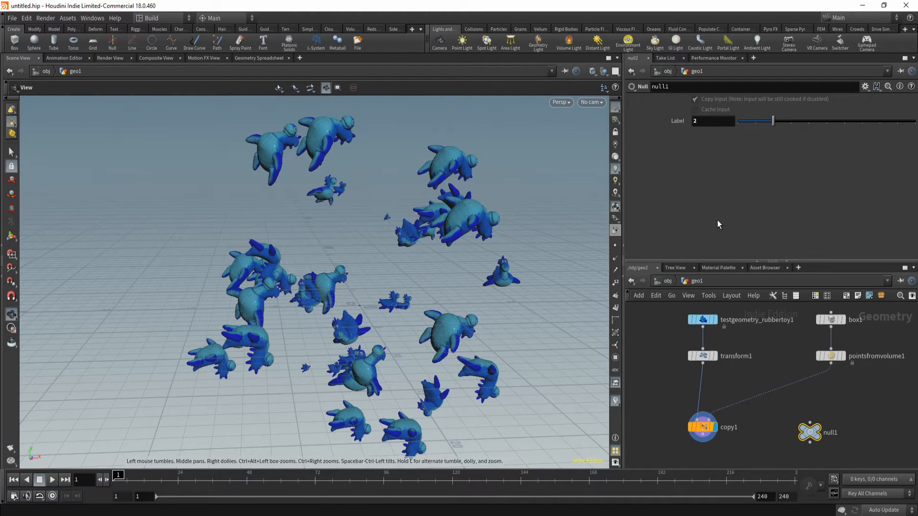
click(866, 86)
click(865, 99)
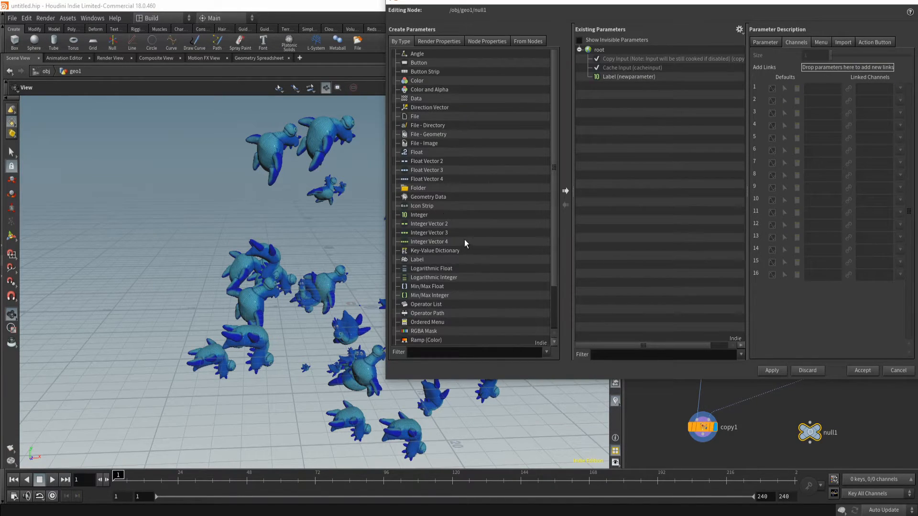
click(421, 153)
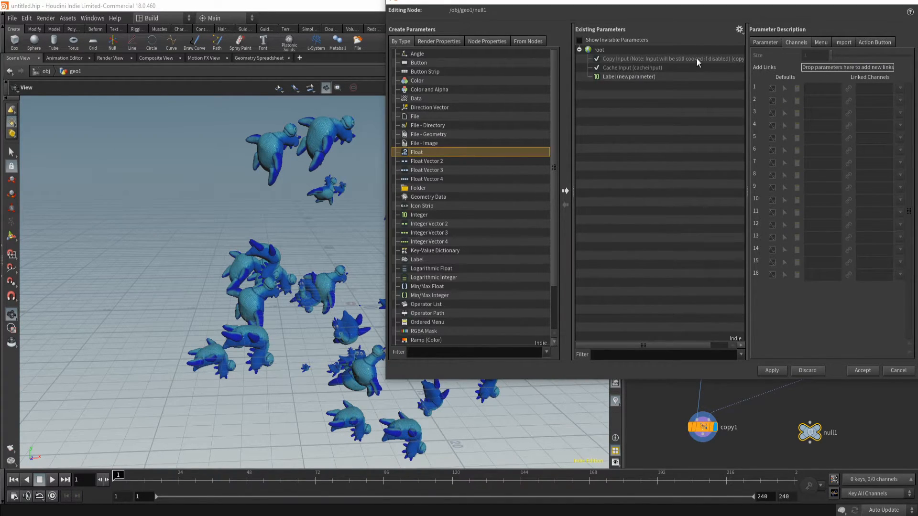
click(898, 371)
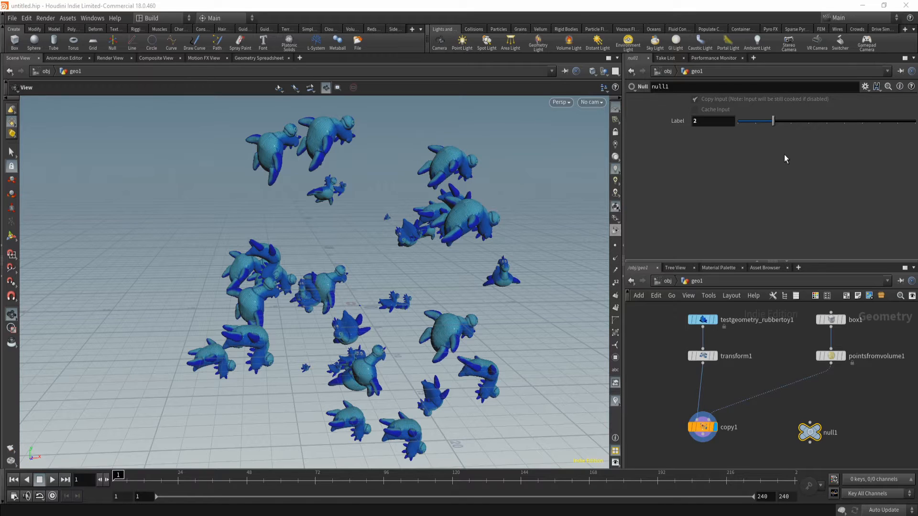
Add a For-Each Point block to the geo1 network in the empty area below pointsfromvolume1
click(703, 356)
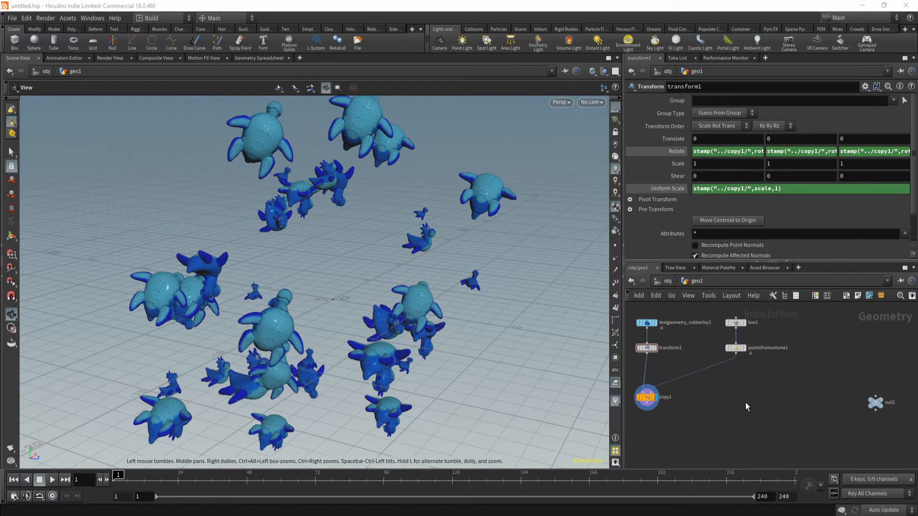
key(Tab)
text(for)
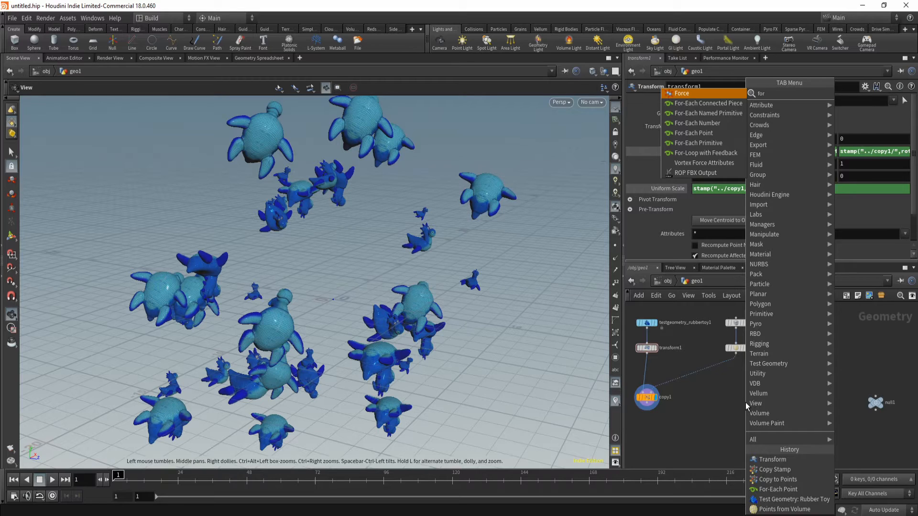
key(Down)
key(Down)
key(Down)
key(Down)
key(Return)
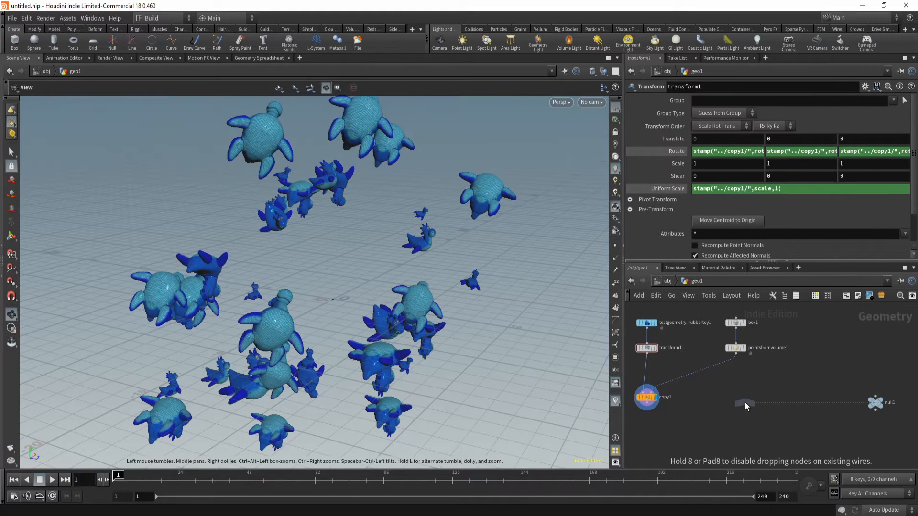
click(743, 402)
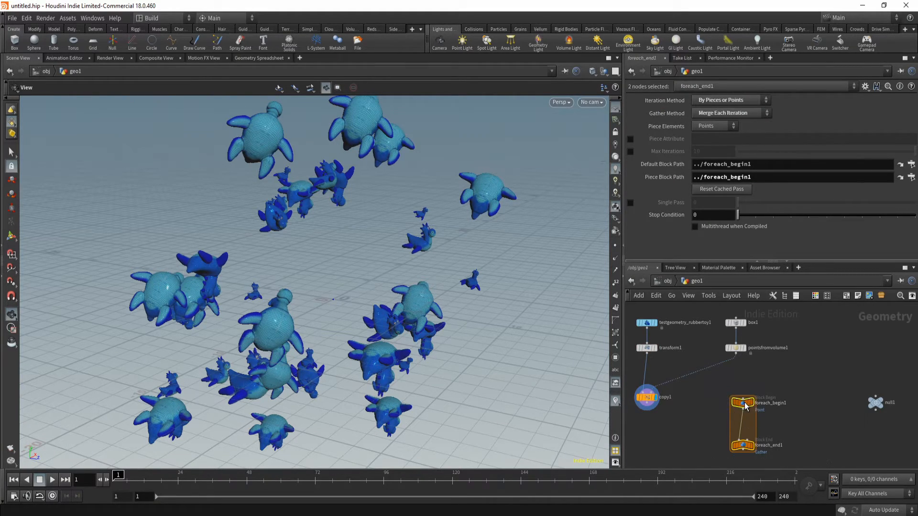
Connect the output of pointsfromvolume1 to the input of foreach_begin1
drag(745, 402, 744, 389)
click(730, 389)
scroll(729, 388, up, 3)
middle_drag(741, 359, 765, 370)
drag(764, 340, 775, 395)
middle_drag(710, 379, 713, 378)
scroll(712, 376, down, 2)
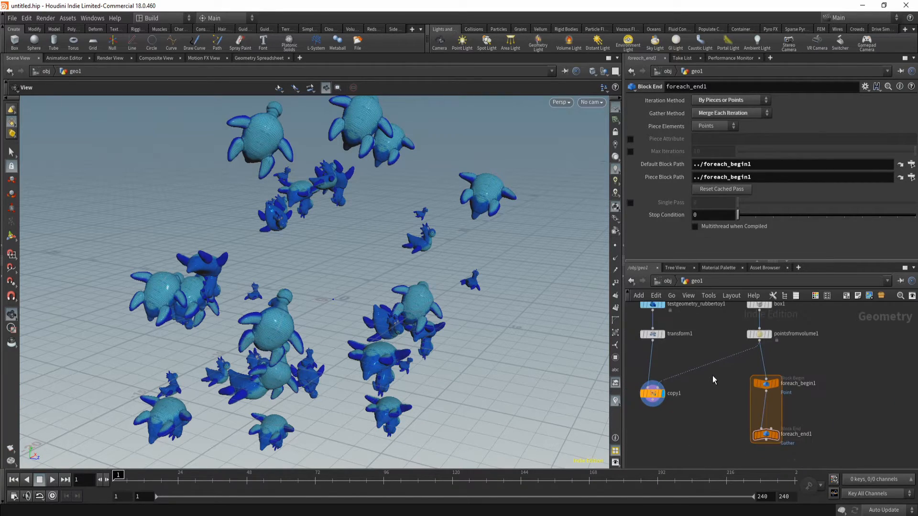
Add a Copy Stamp node inside the loop, between foreach_begin1 and foreach_end1
key(Tab)
text(copy)
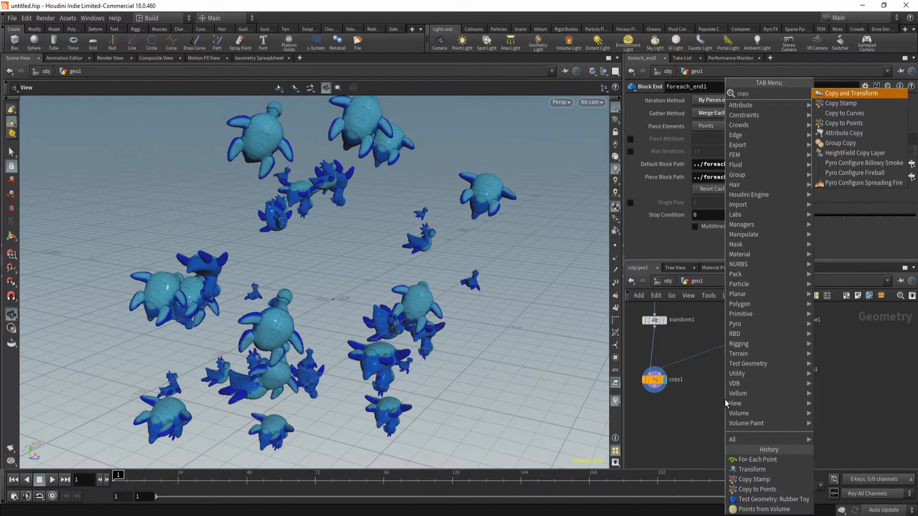
key(Return)
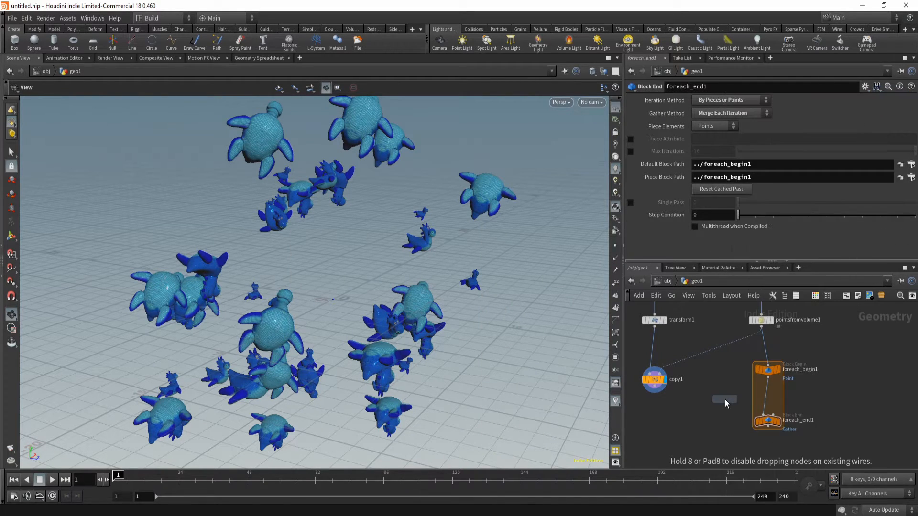
click(765, 395)
Add a second Transform node and connect the output of testgeometry_rubbertoy1 to it
key(Tab)
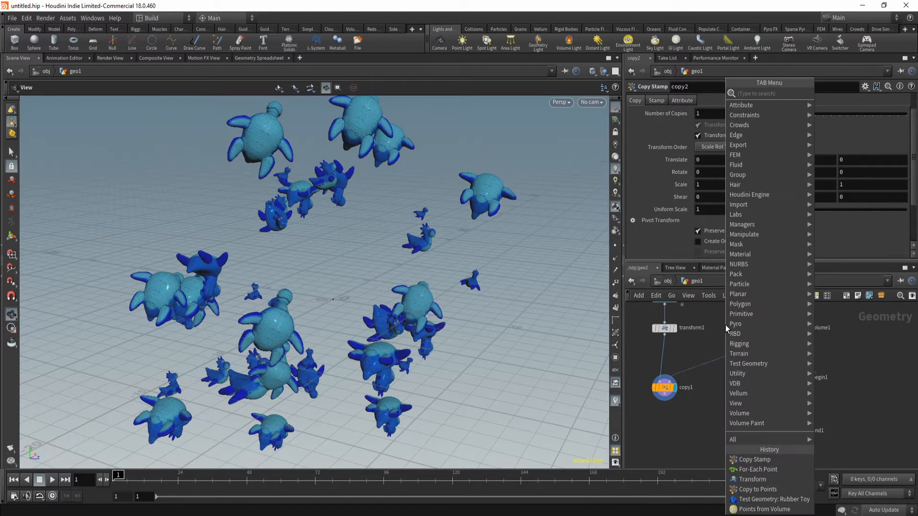
text(tra)
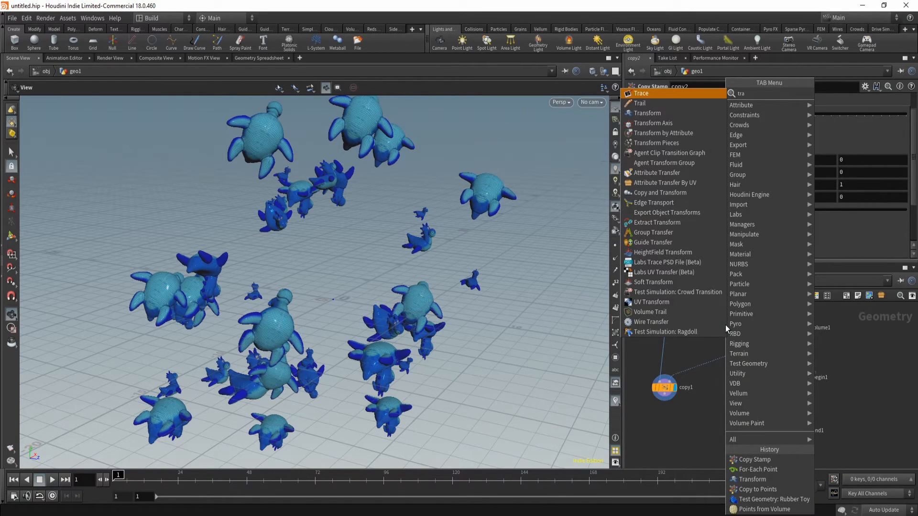
text(n)
key(Return)
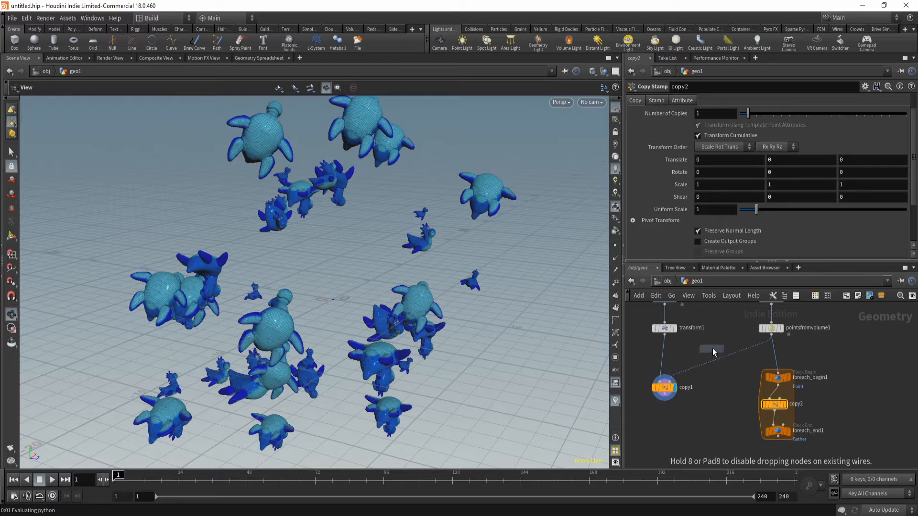
click(712, 351)
scroll(681, 346, up, 2)
drag(663, 350, 742, 392)
Connect transform2 to copy2's first input, with foreach_begin1 feeding the second input
middle_drag(727, 456, 693, 375)
drag(707, 329, 770, 401)
click(712, 417)
middle_drag(816, 404, 794, 399)
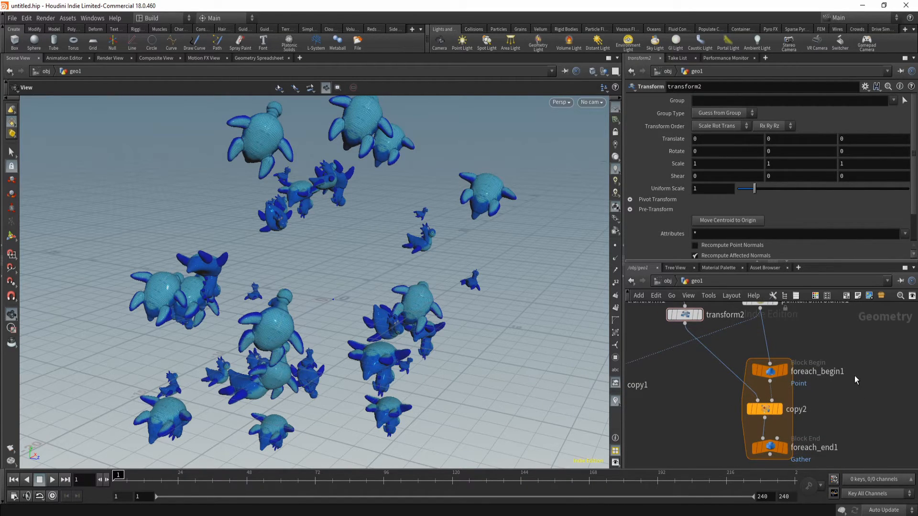
Display the output of foreach_end1 in the viewport and view the copies from a lower angle
middle_drag(854, 375, 836, 365)
middle_drag(693, 349, 699, 399)
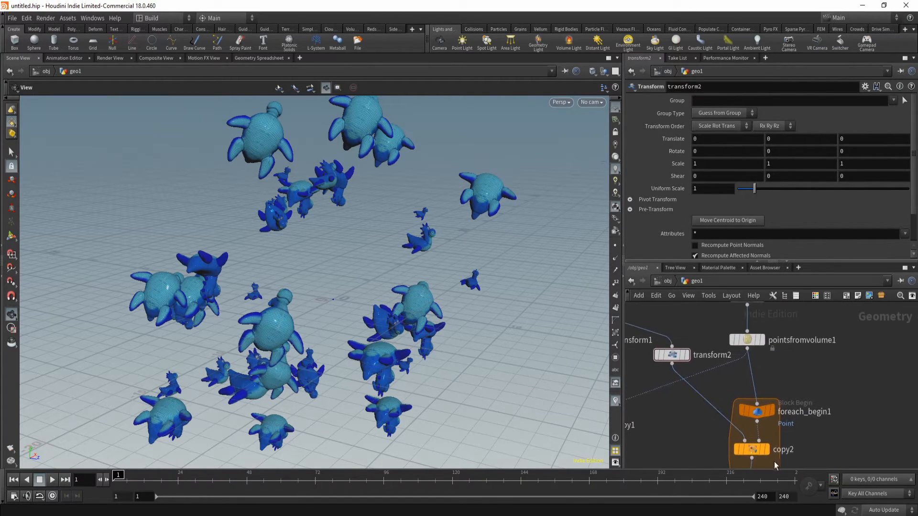
middle_drag(823, 413, 823, 296)
click(768, 372)
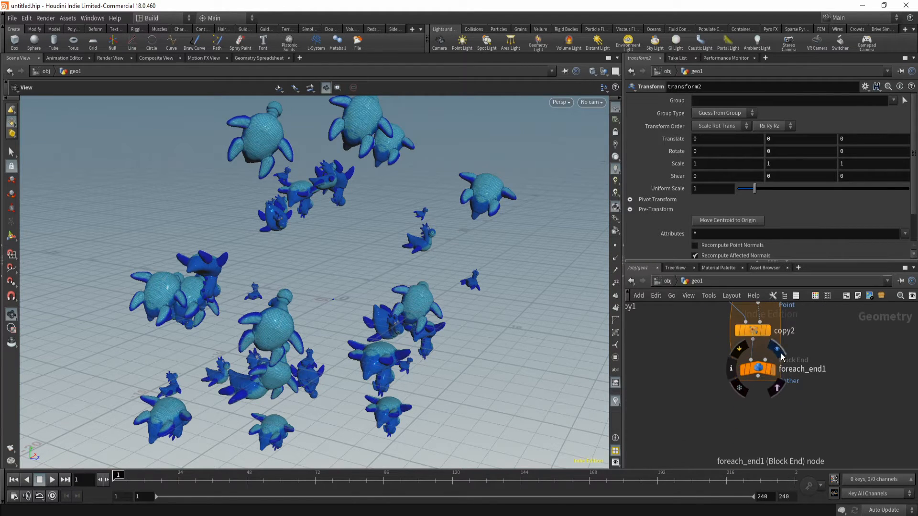
drag(353, 307, 291, 282)
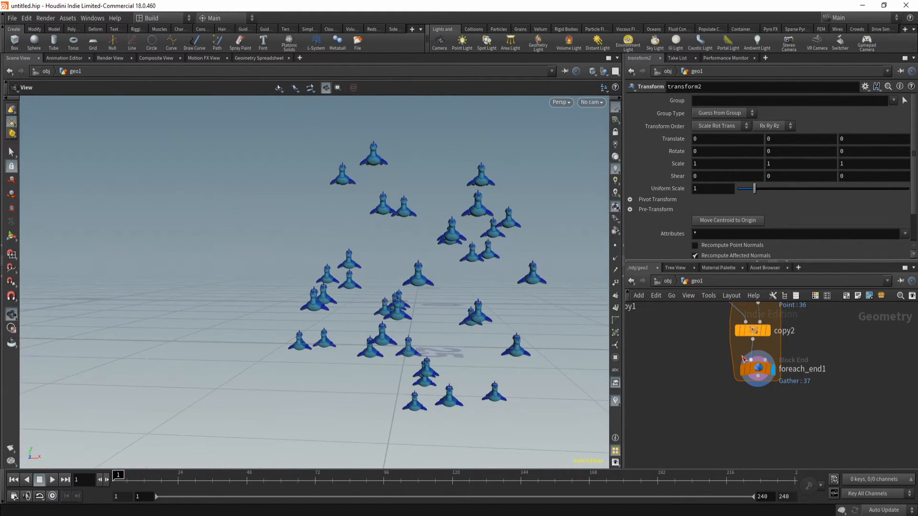
Create a meta import node from foreach_begin1 to provide the loop's metadata
middle_drag(817, 336, 846, 386)
middle_drag(702, 385, 731, 438)
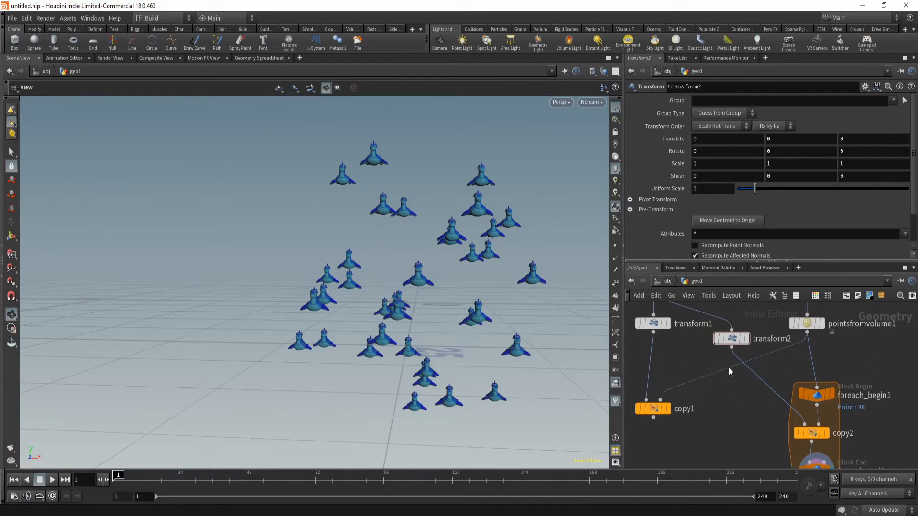
middle_drag(812, 397, 736, 340)
click(736, 336)
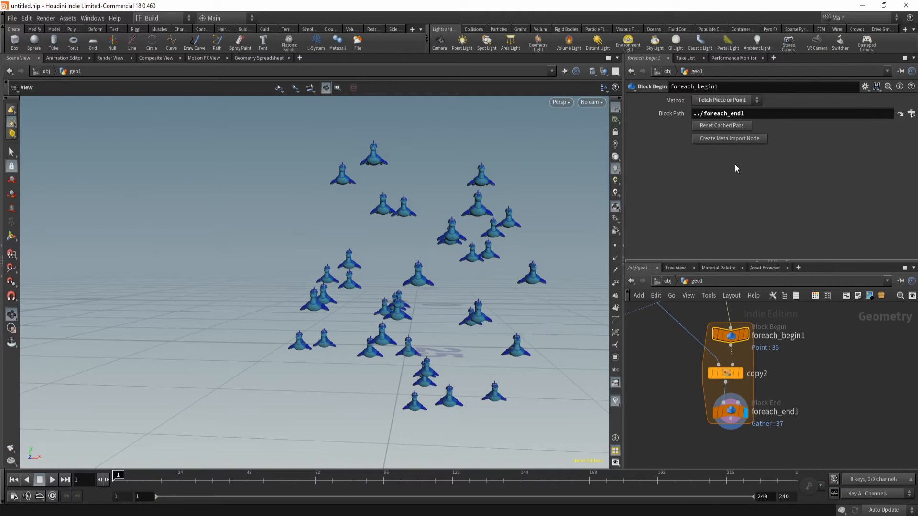
click(724, 141)
middle_drag(849, 400, 805, 415)
middle_drag(660, 408, 691, 398)
mouse_move(646, 378)
middle_down()
mouse_move(671, 383)
mouse_move(658, 386)
middle_up()
scroll(670, 388, down, 1)
middle_drag(825, 400, 844, 378)
middle_drag(683, 380, 679, 410)
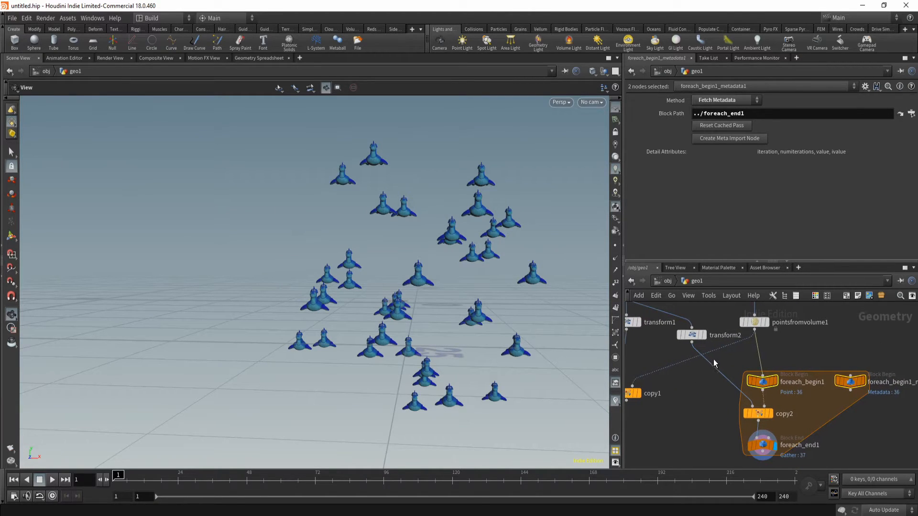
Move transform2 down the network so it sits beside the For-Each block
drag(691, 336, 695, 386)
middle_drag(703, 436, 703, 414)
scroll(702, 410, up, 3)
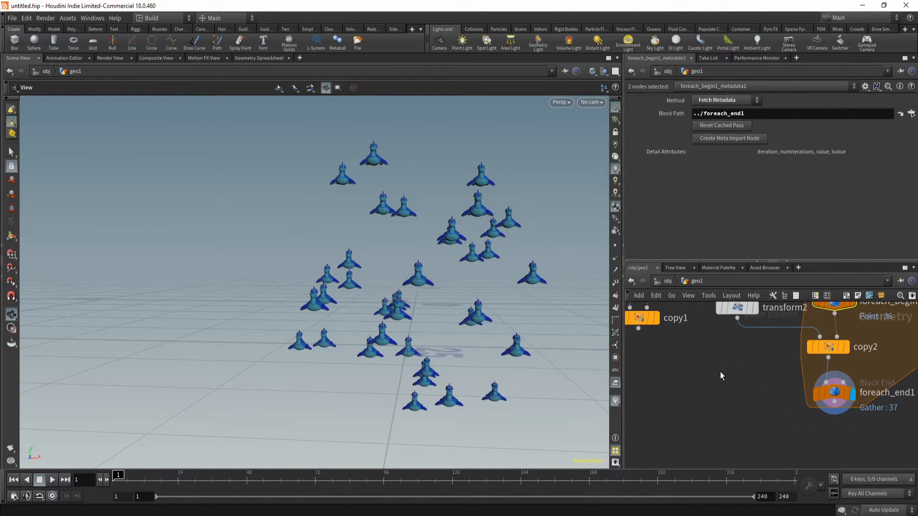
middle_drag(726, 376, 716, 426)
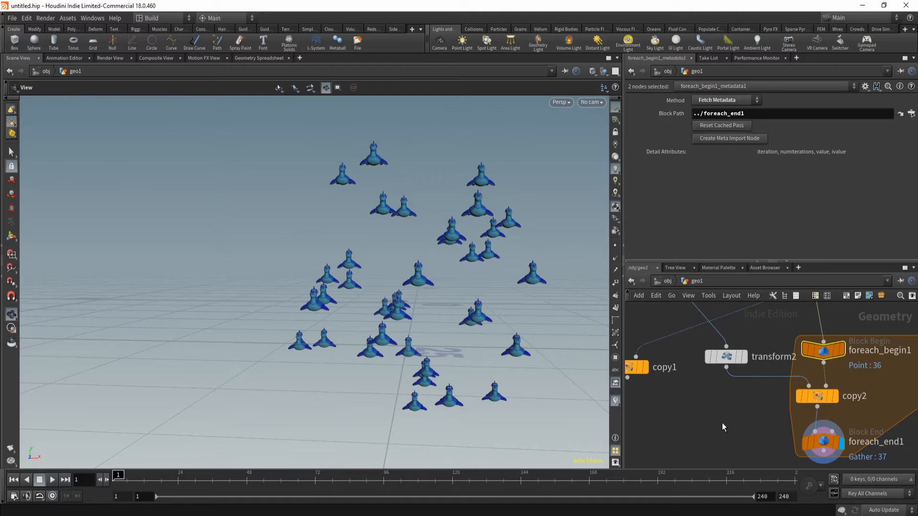
middle_drag(728, 400, 698, 409)
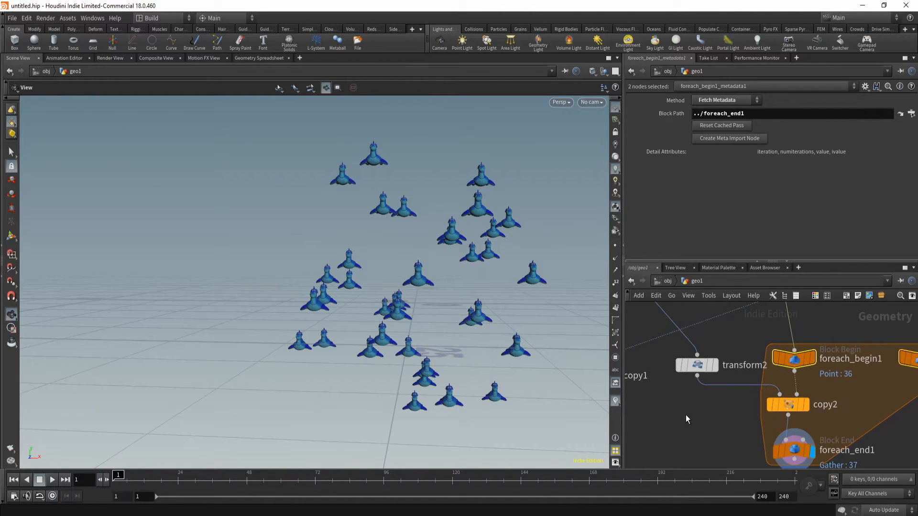
Display transform2's single toy in the viewport, then switch the display back to foreach_end1
click(715, 365)
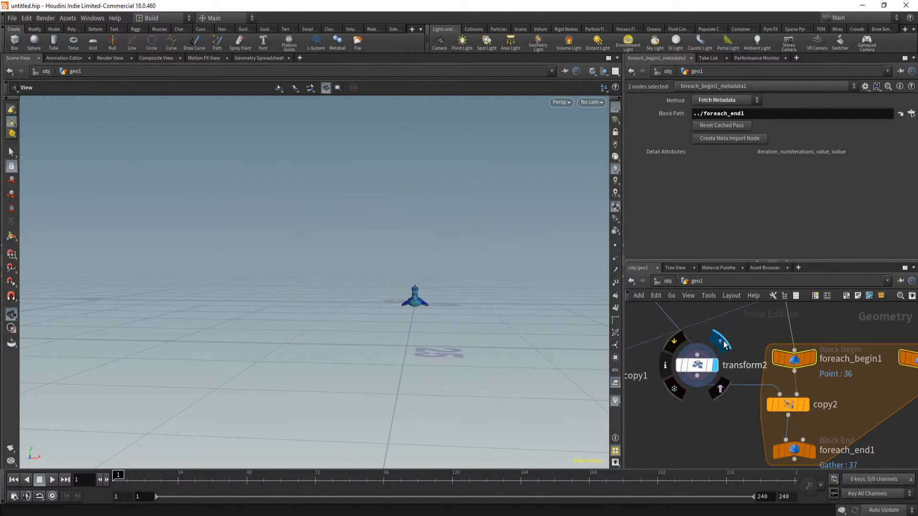
middle_drag(775, 428, 743, 380)
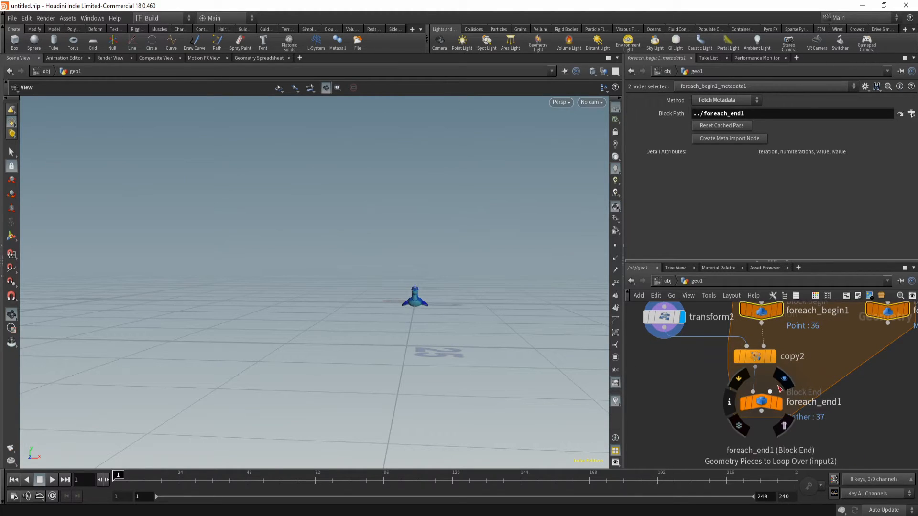
click(778, 402)
Drive transform2's X rotation with the expression detail("../foreach_begin1_metadata1/", iteration, 0)
click(665, 317)
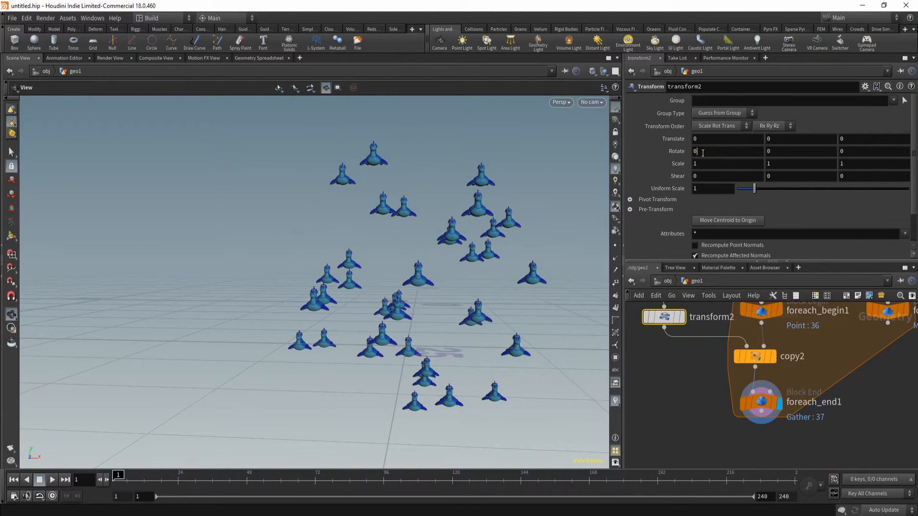
double_click(710, 152)
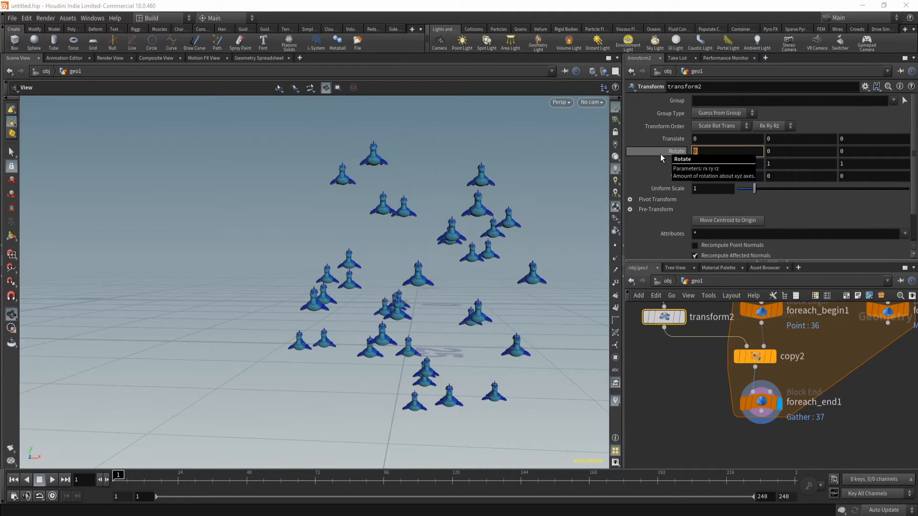
text(DE)
key(BackSpace)
key(BackSpace)
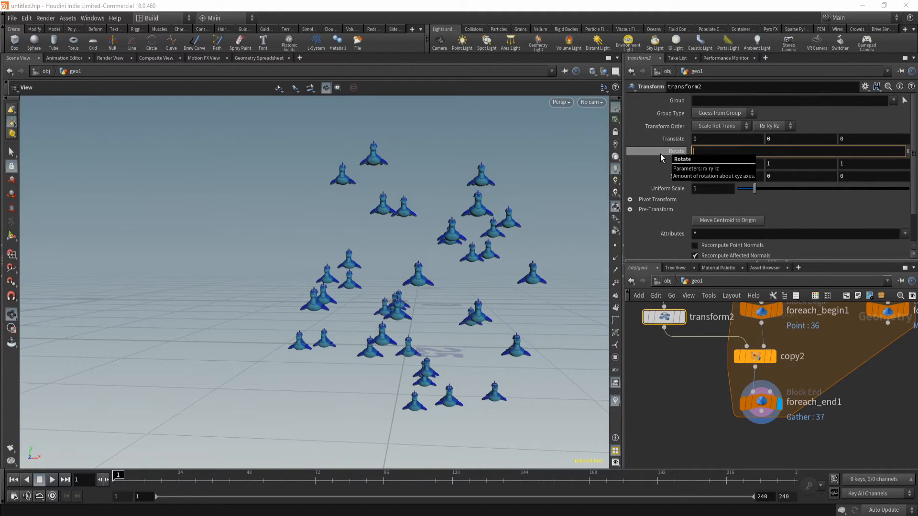
text(det)
key(Down)
text(ail()
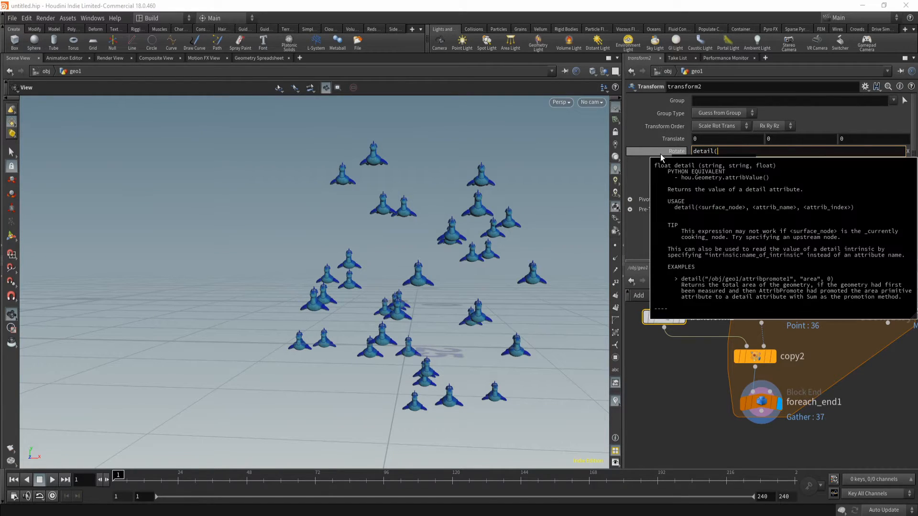
text(")
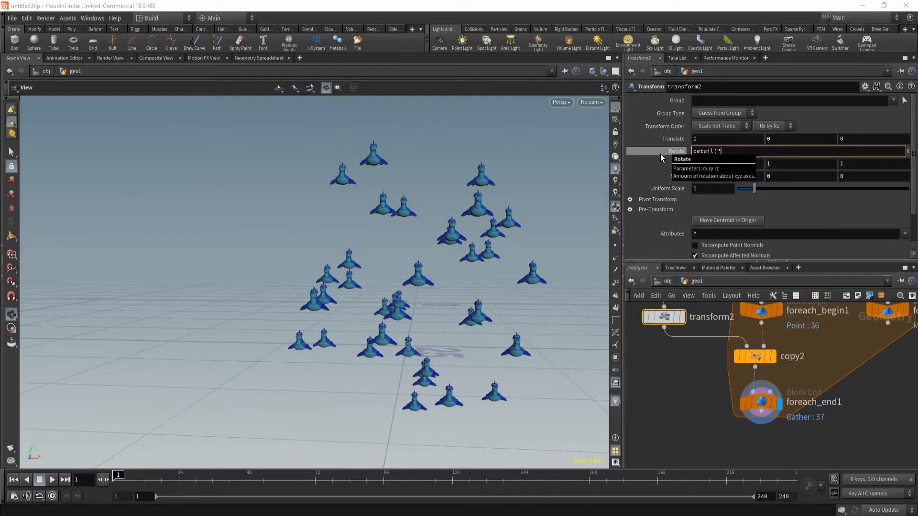
text(../for)
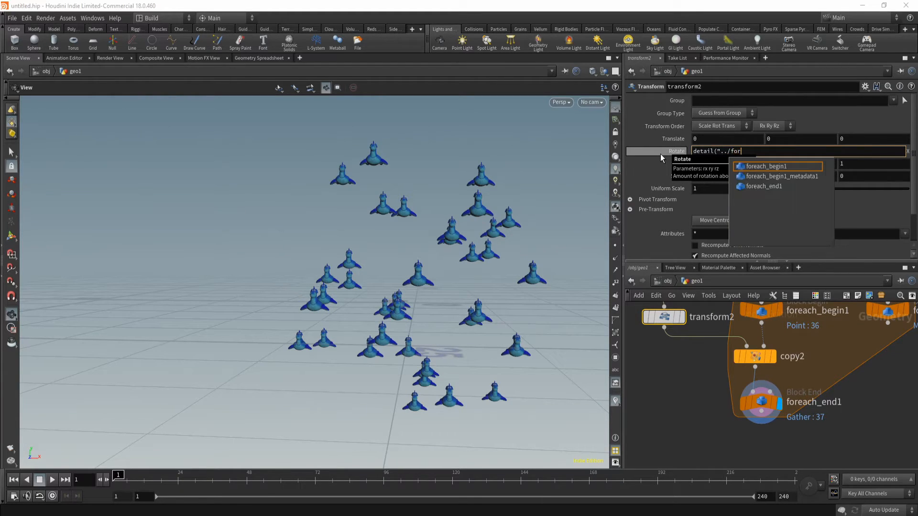
key(Down)
key(Return)
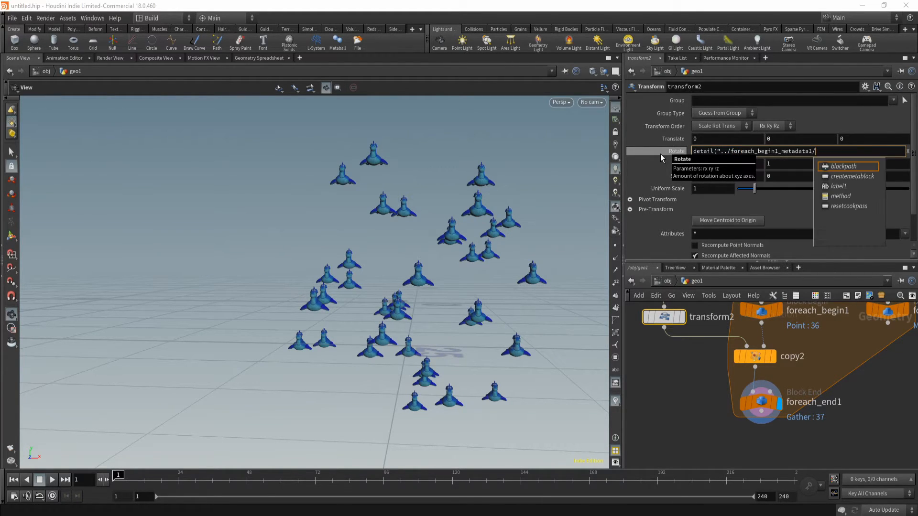
text(")
text(, iter)
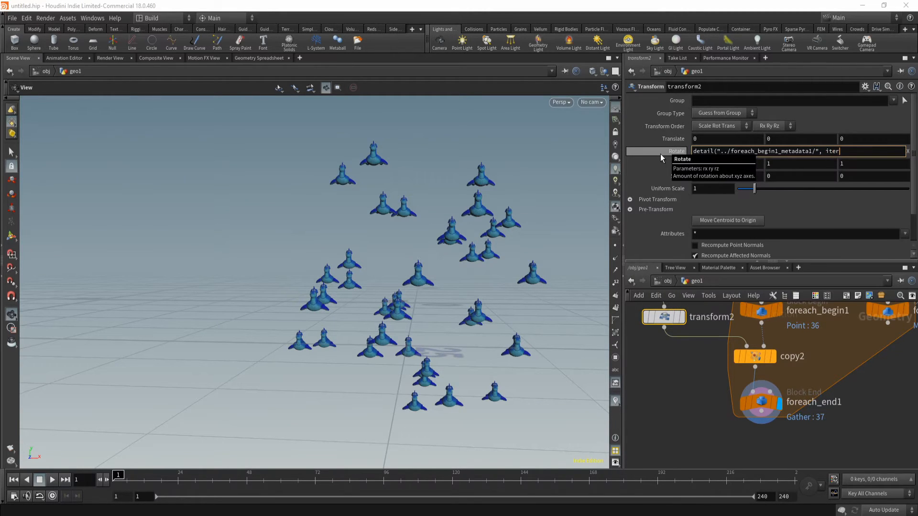
text(ation, 0))
key(Return)
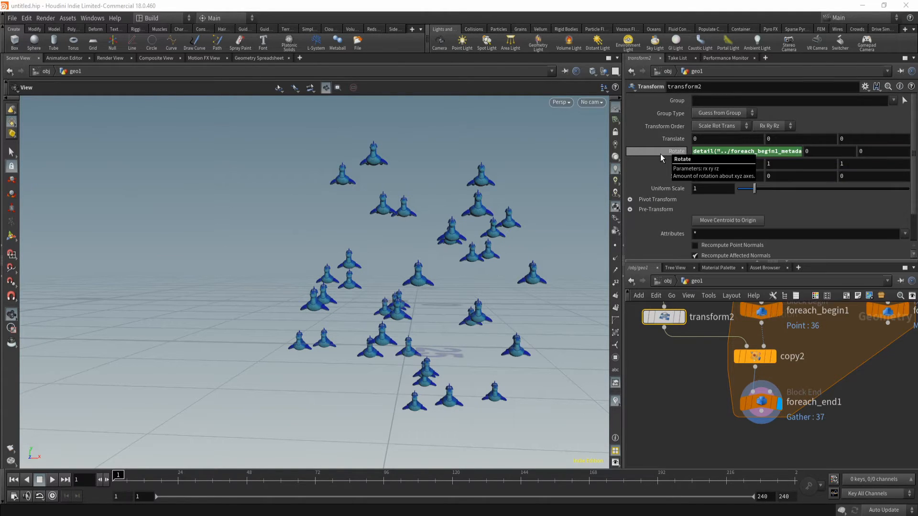
Wrap transform2's X rotation expression in rand() and multiply the iteration value by 3214 inside it
drag(451, 287, 461, 259)
drag(388, 282, 463, 324)
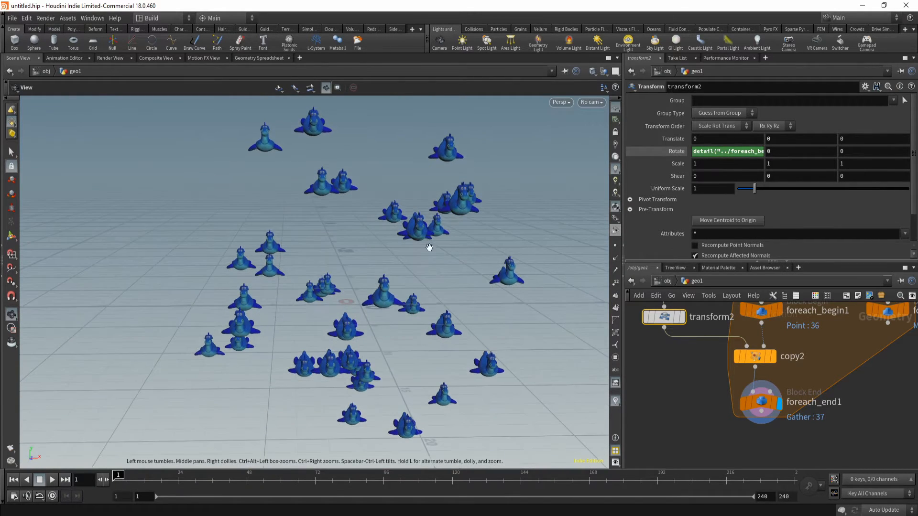
drag(420, 257, 475, 261)
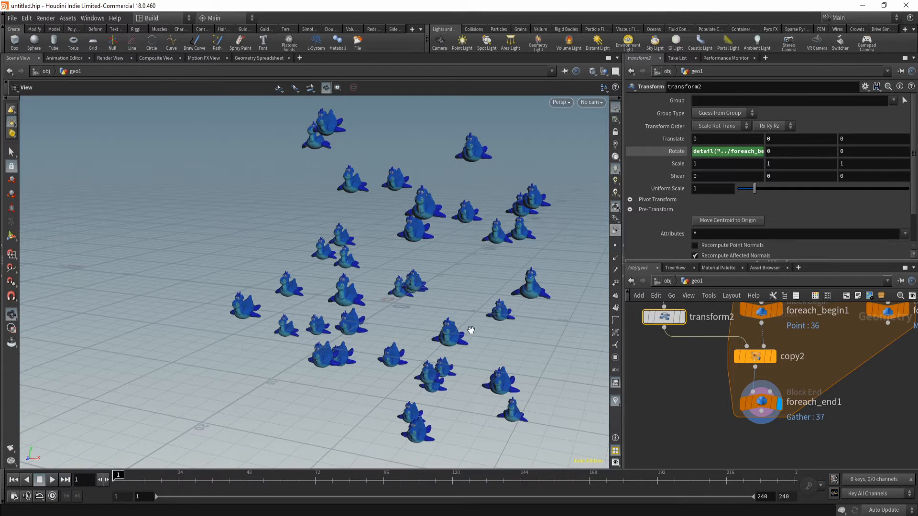
right_drag(423, 324, 438, 309)
drag(438, 309, 482, 280)
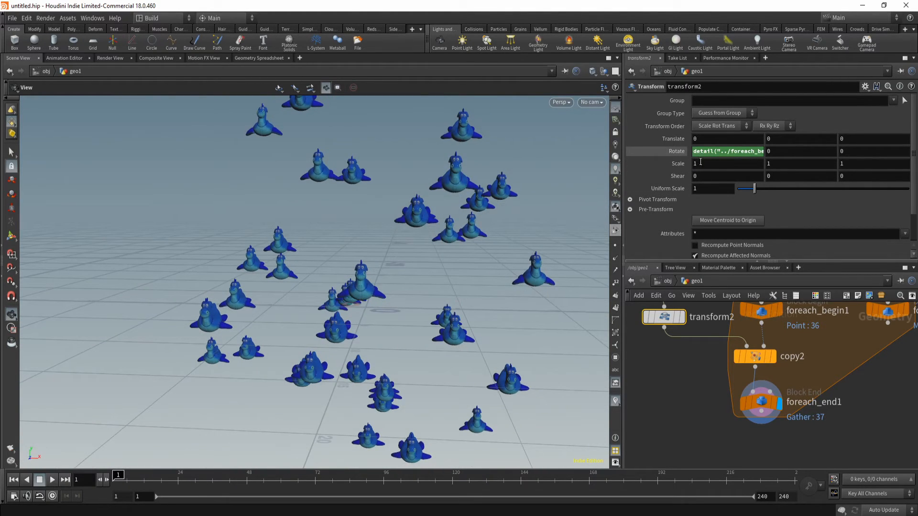
drag(731, 156, 848, 157)
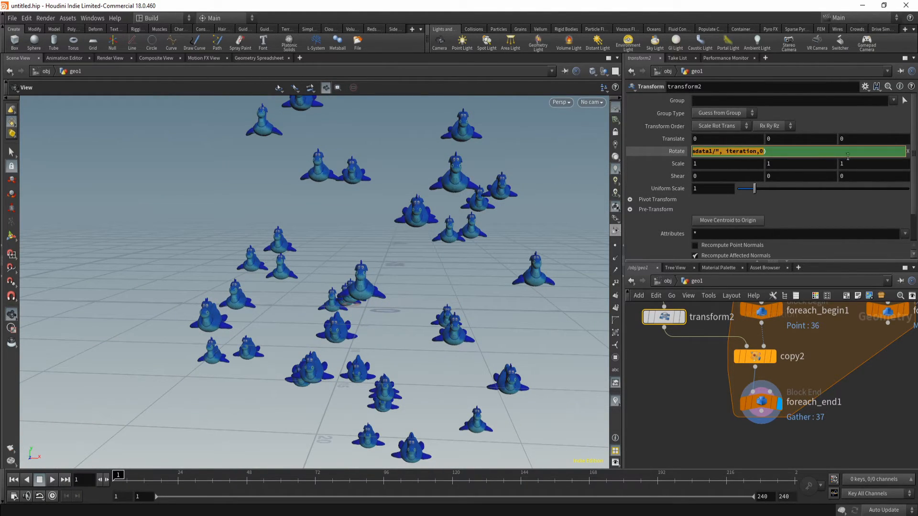
click(747, 150)
click(701, 155)
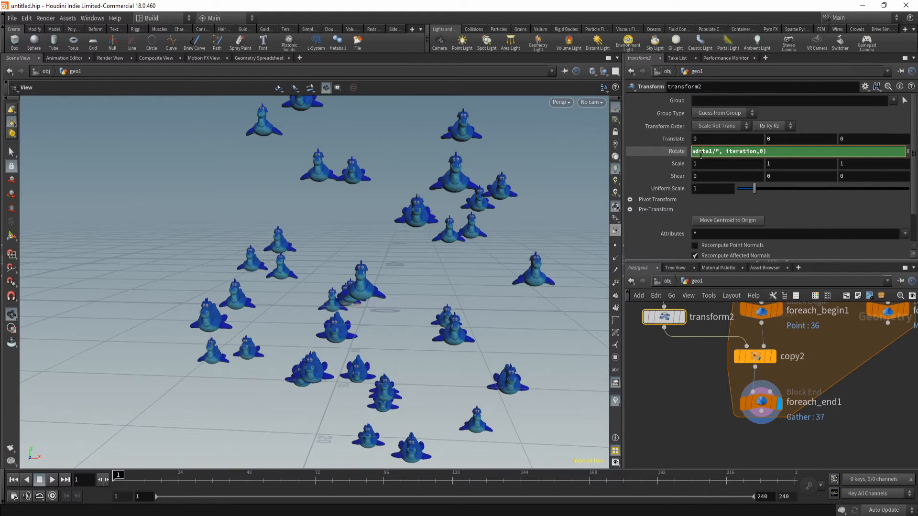
key(Home)
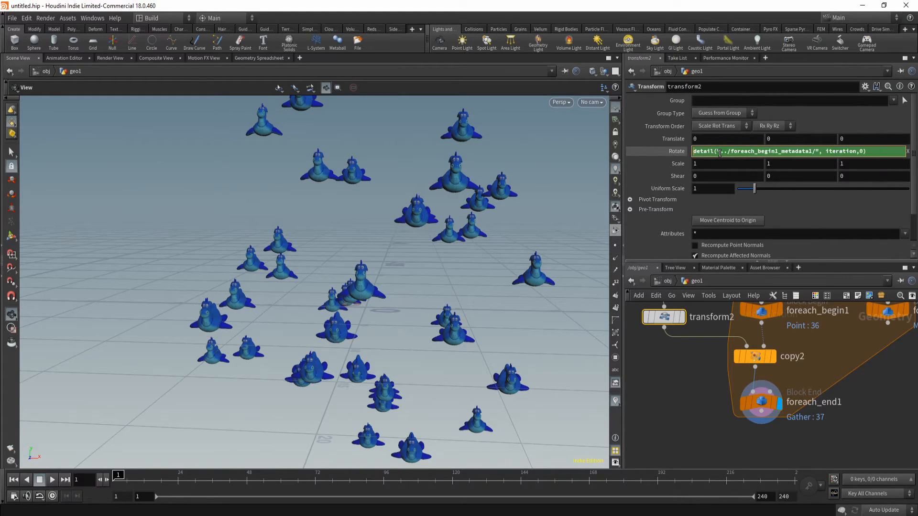
text(rand)
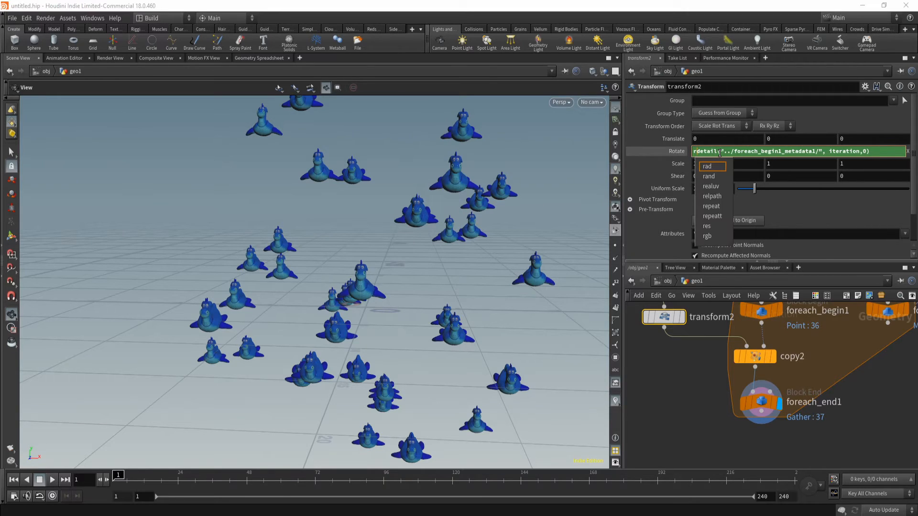
text(()
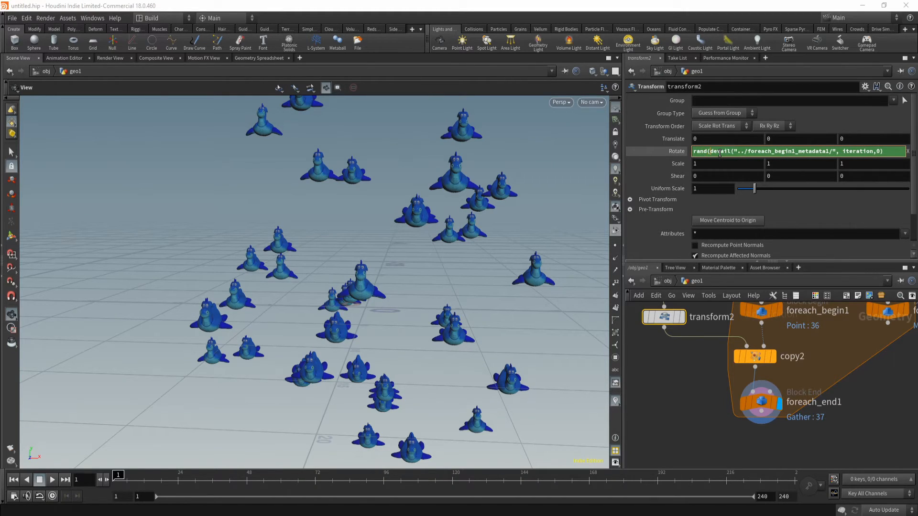
key(End)
mouse_move(720, 153)
text(*3214)
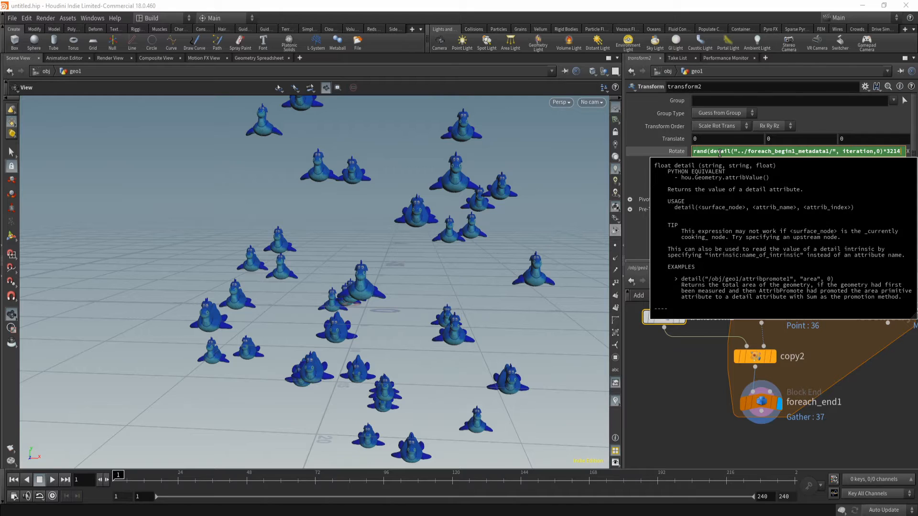
text())
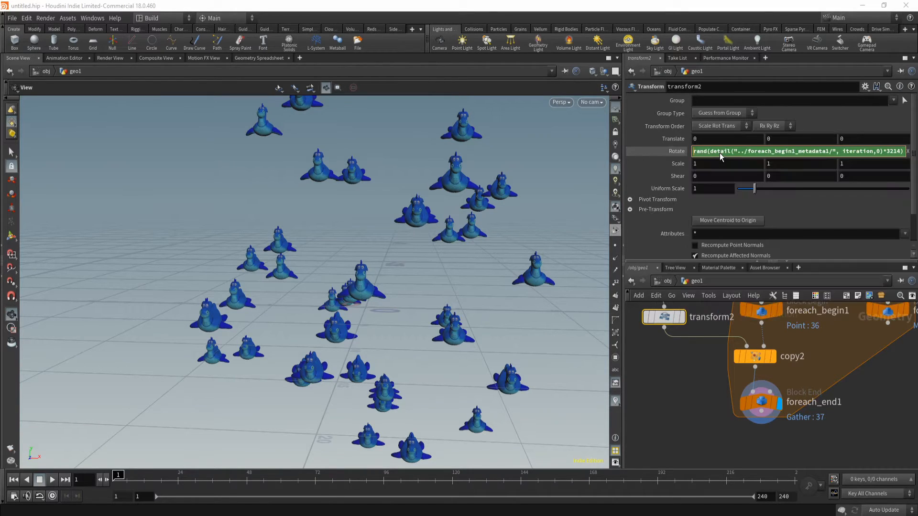
Wrap the random X rotation expression in fit() to remap its value from 0–1 to 0–360
key(Home)
text(fit()
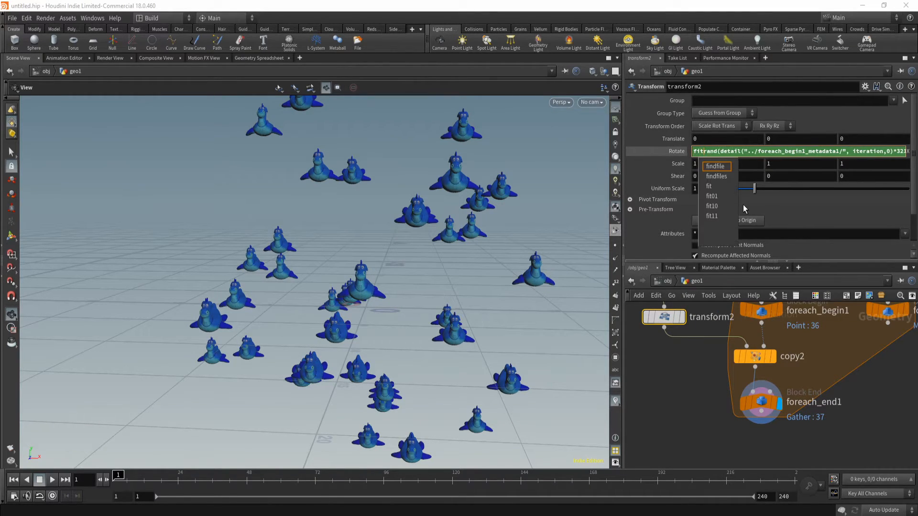
key(End)
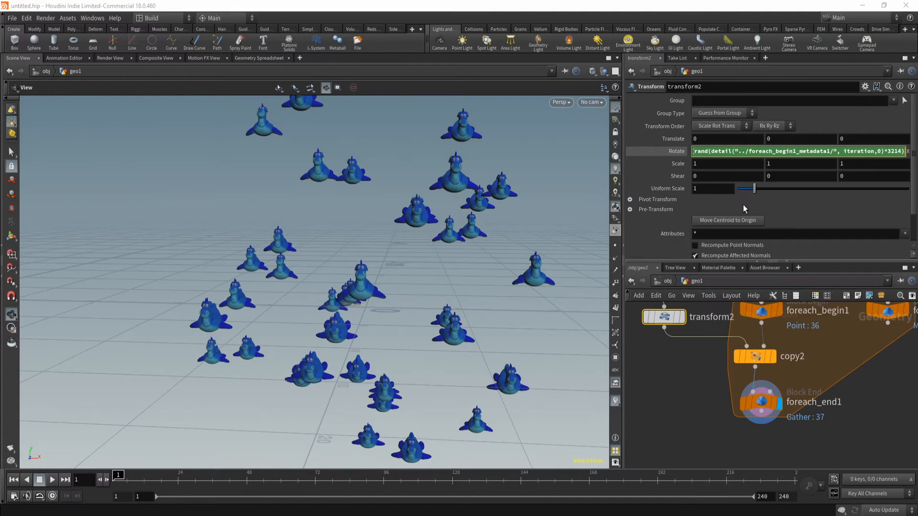
text(,0)
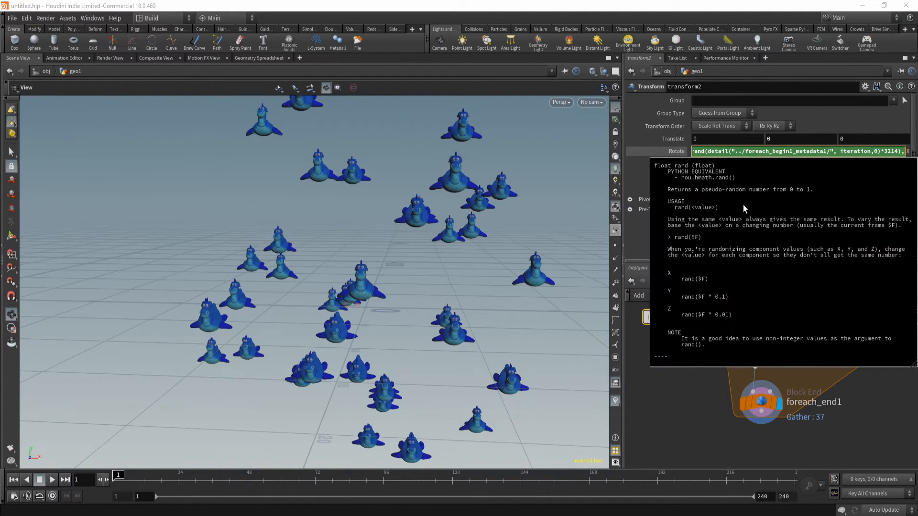
text(,1)
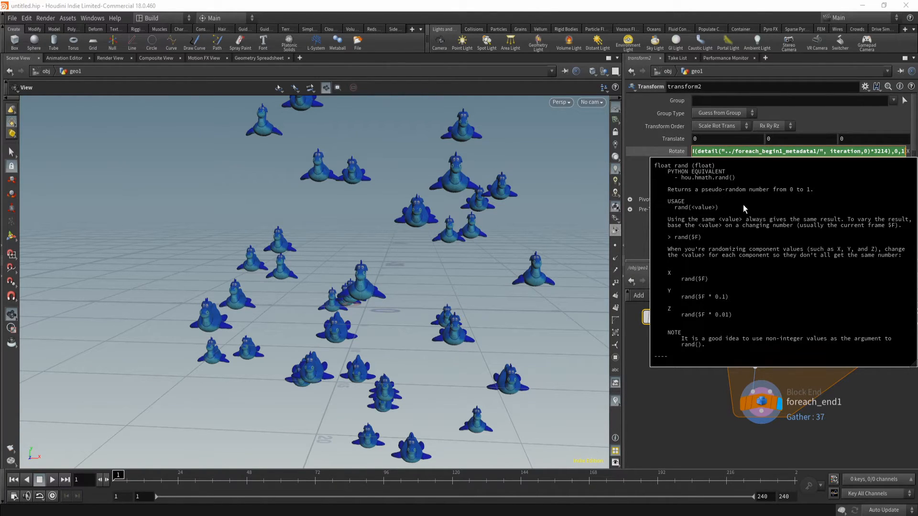
text(,0,)
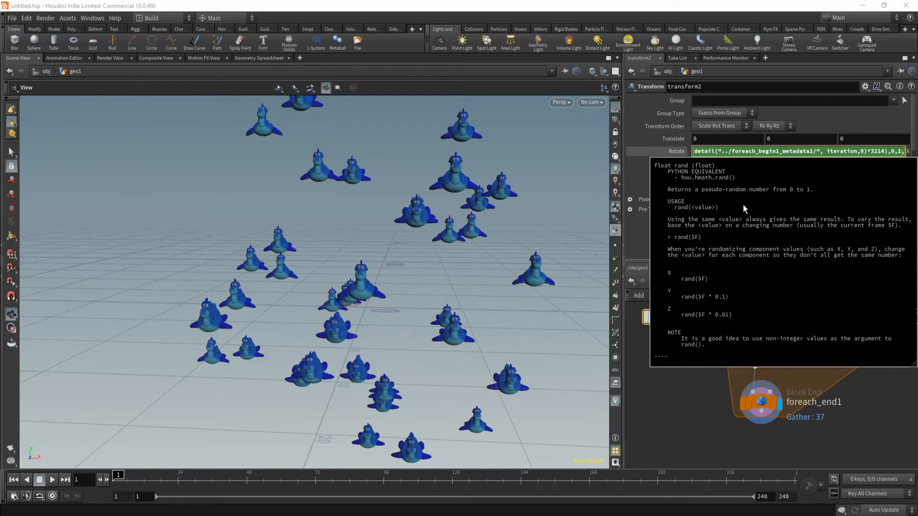
text(360))
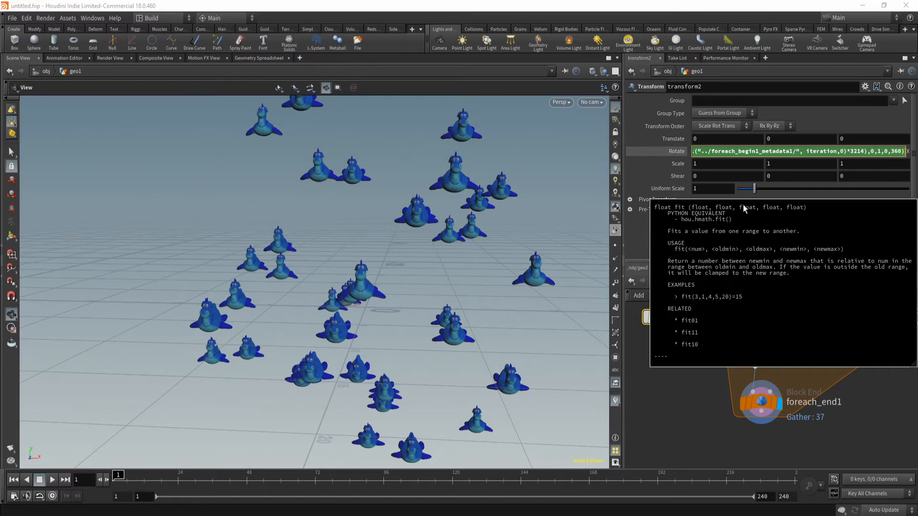
key(Return)
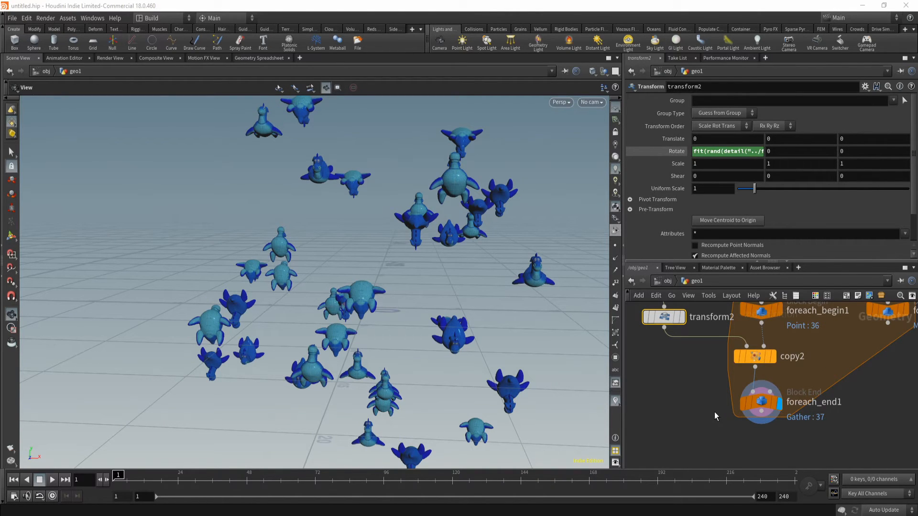
scroll(718, 417, down, 5)
middle_drag(811, 386, 741, 369)
scroll(780, 345, up, 3)
click(780, 364)
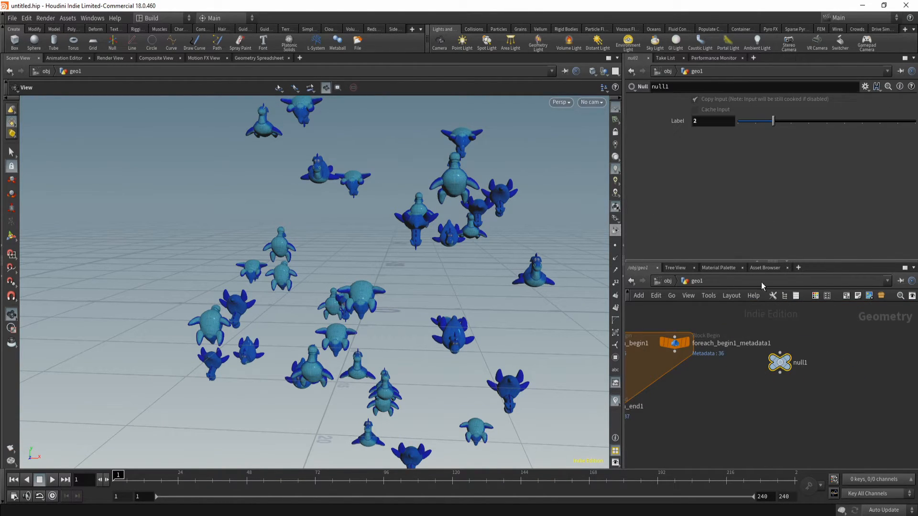
middle_drag(720, 410, 844, 397)
middle_drag(636, 371, 692, 363)
Reuse transform2's X rotation expression for its Y rotation, with the iteration multiplier changed to 3432154
click(672, 339)
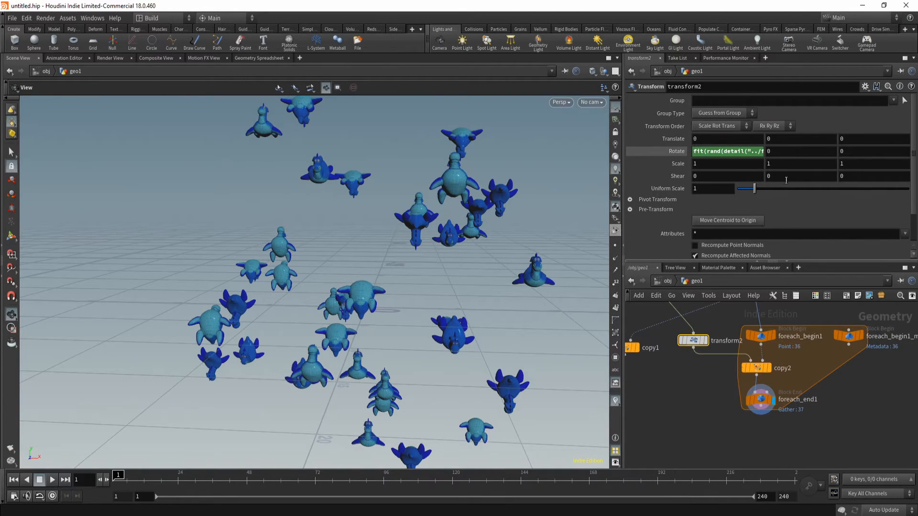
click(737, 152)
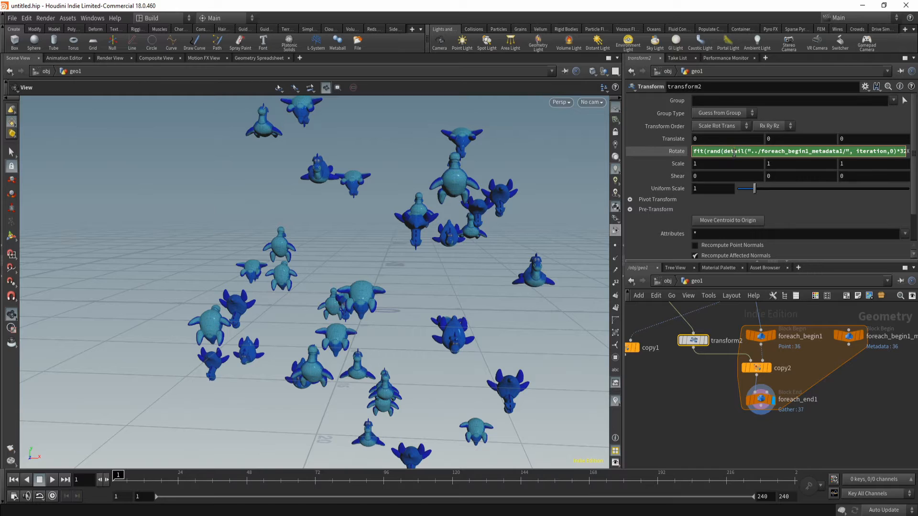
key(Return)
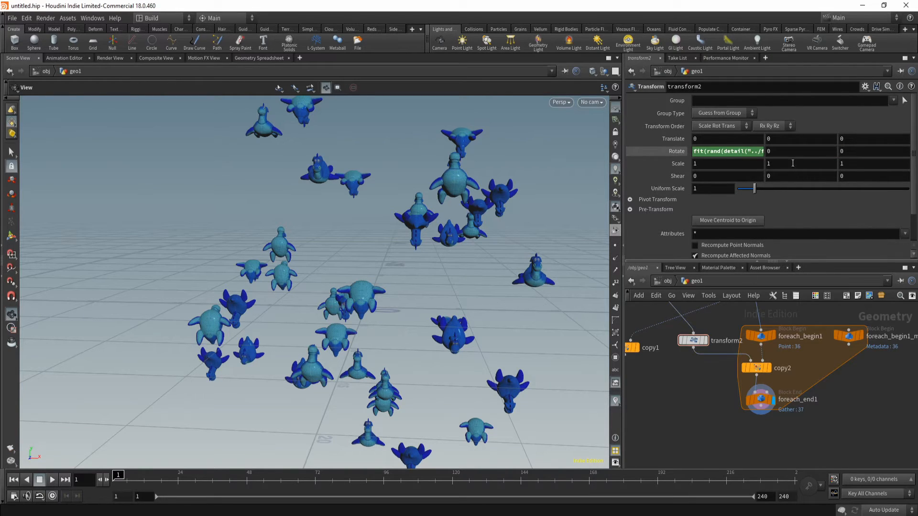
click(883, 152)
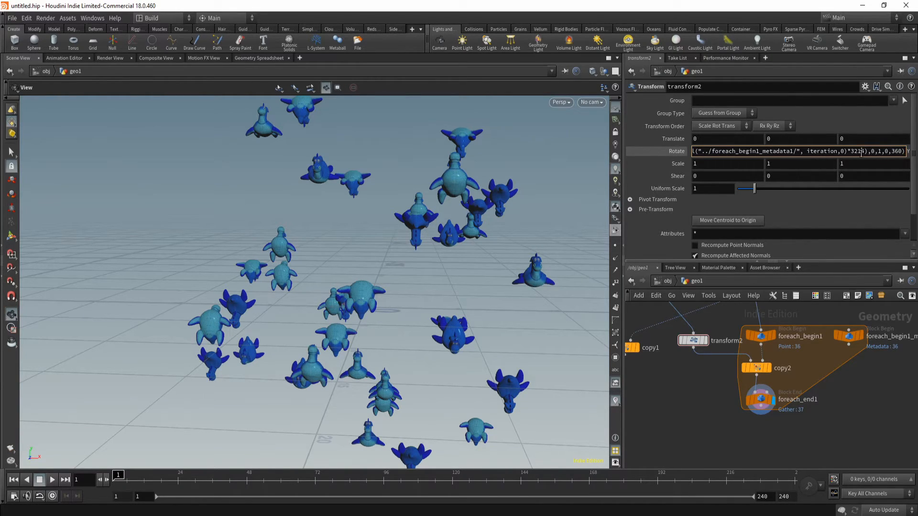
text(3215)
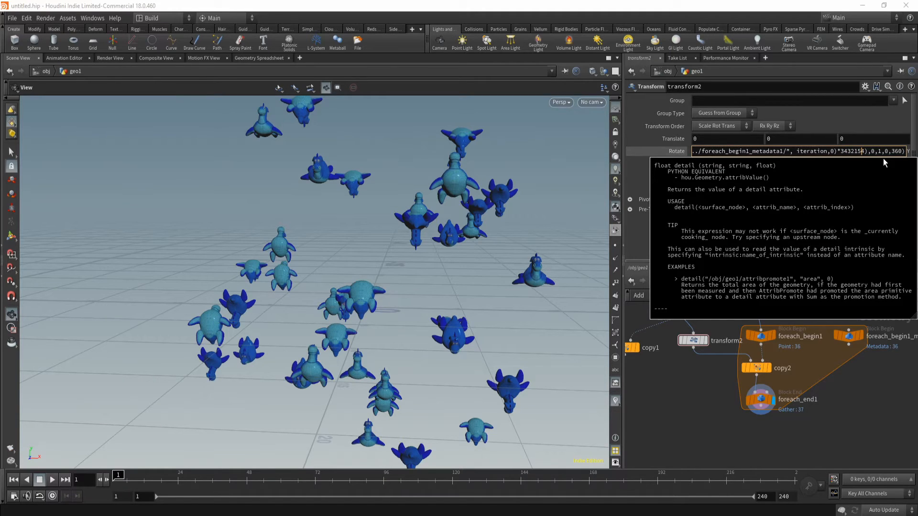
key(Return)
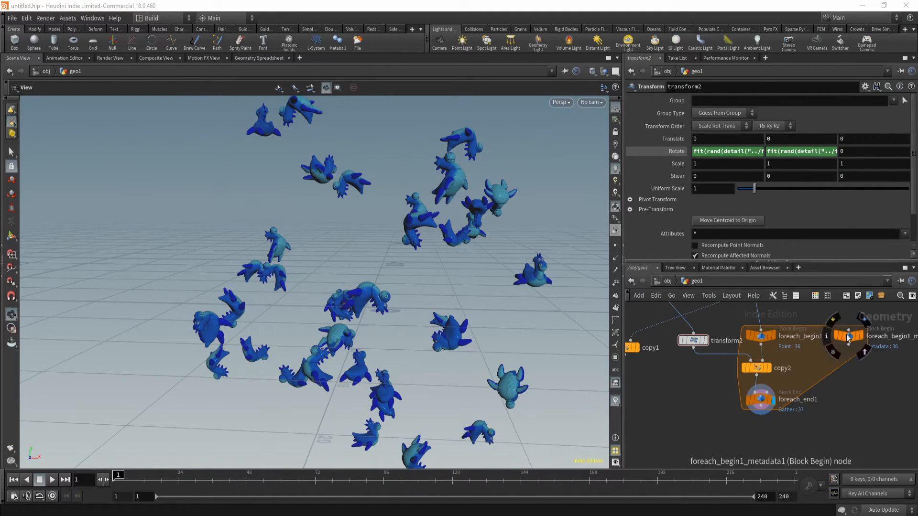
Reuse the random rotation expression for transform2's Z rotation with a different iteration multiplier, keeping the 0–360 output range
click(872, 151)
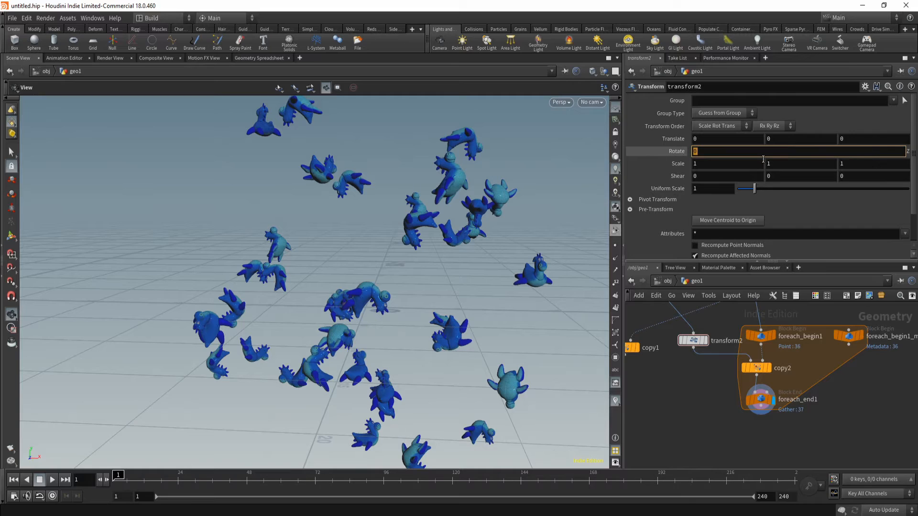
click(862, 153)
key(BackSpace)
key(BackSpace)
key(BackSpace)
text(5`1234),0,1,0,360))
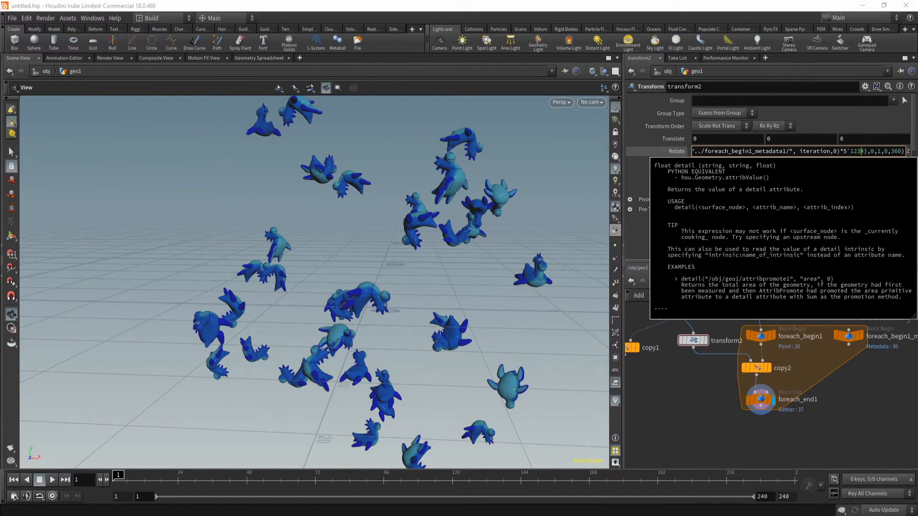
key(BackSpace)
key(BackSpace)
key(BackSpace)
key(BackSpace)
text(635)
key(Return)
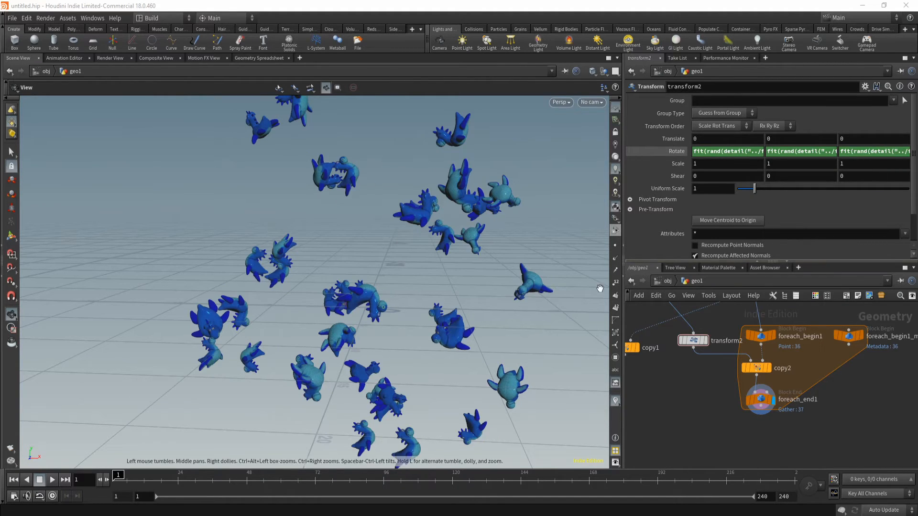
scroll(418, 331, down, 3)
mouse_move(418, 331)
mouse_down()
mouse_move(467, 234)
mouse_move(425, 318)
mouse_up()
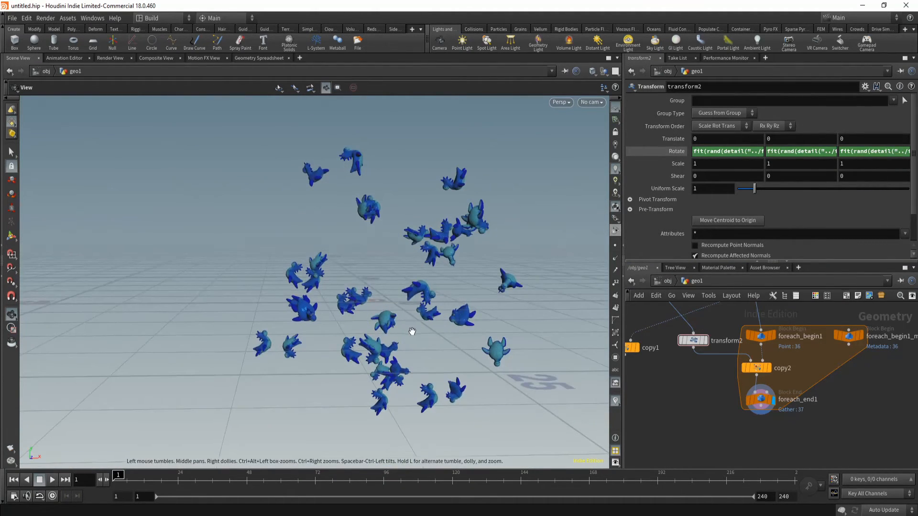
Reuse the random iteration expression for transform2's uniform scale, with the multiplier 3214 and the fit() output range set to .2–1.5
click(708, 188)
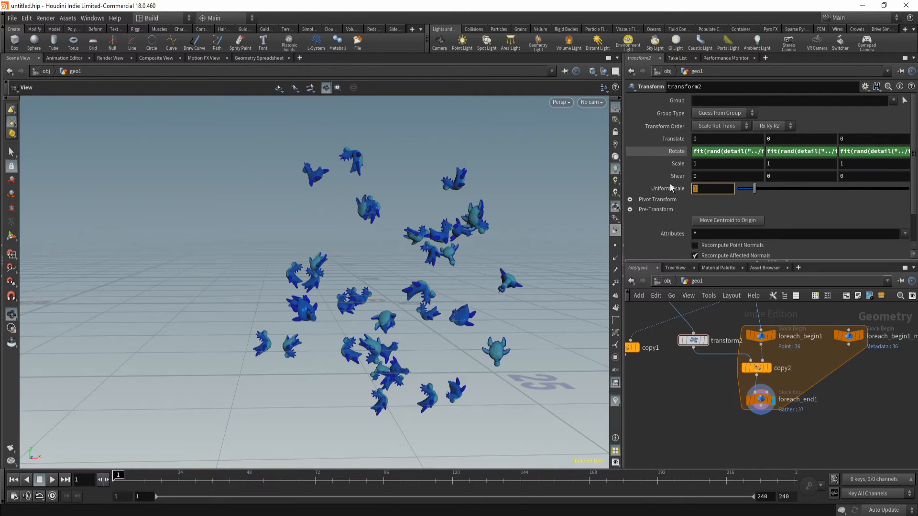
key(ctrl+v)
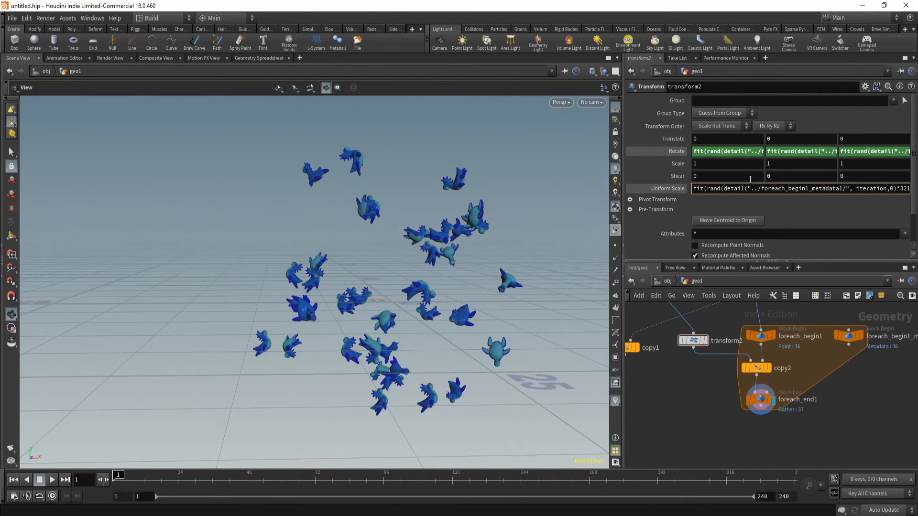
drag(838, 190, 909, 189)
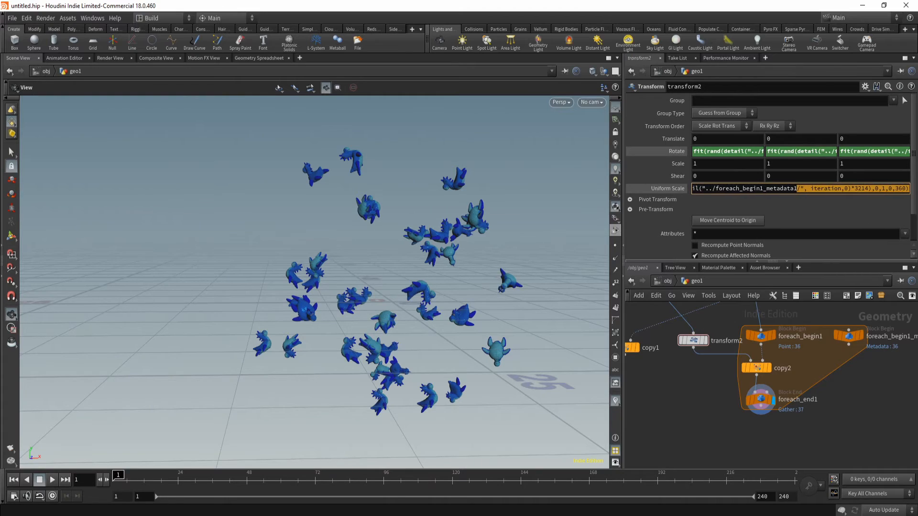
click(889, 189)
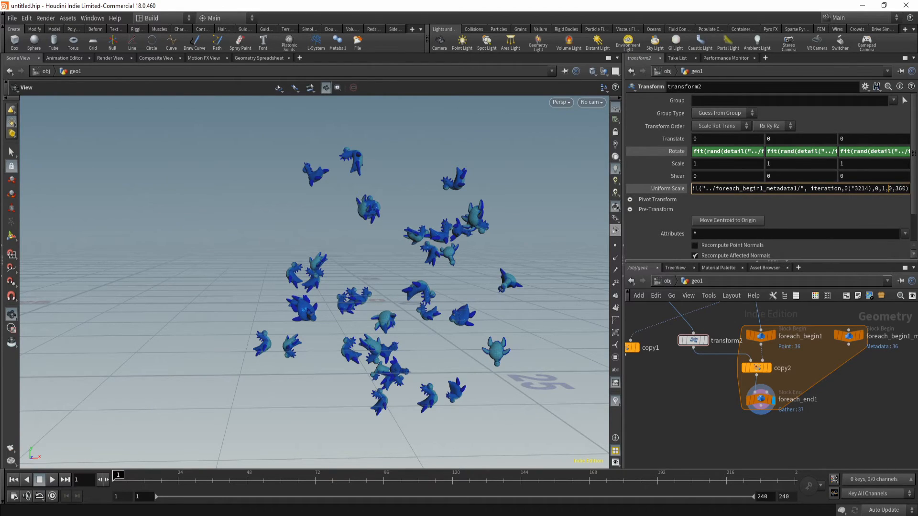
key(BackSpace)
key(BackSpace)
key(BackSpace)
key(BackSpace)
key(BackSpace)
text(.)
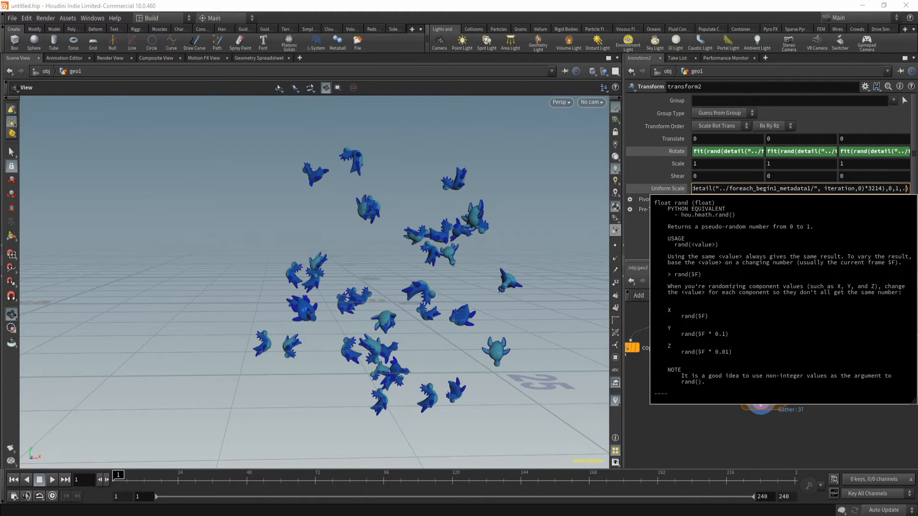
text(2,1.5)
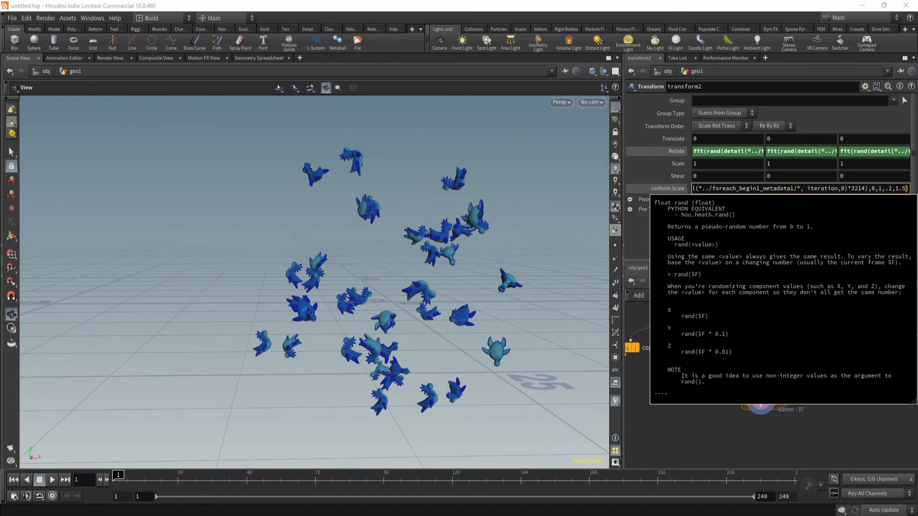
key(Return)
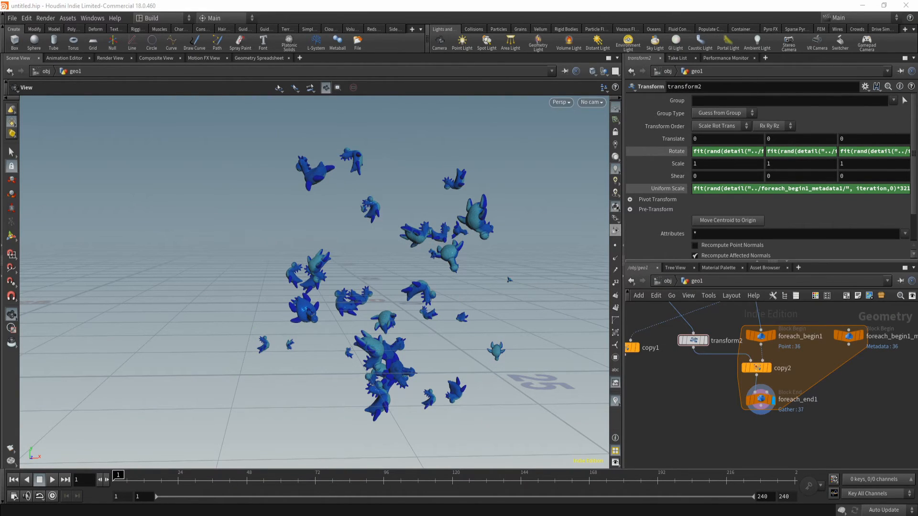
Copy the Label parameter of the null1 node for referencing
drag(896, 189, 916, 191)
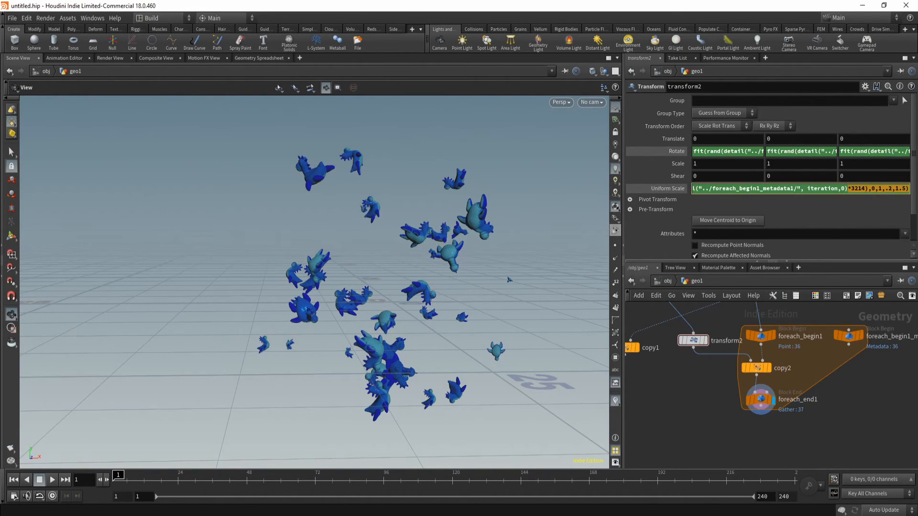
drag(334, 326, 369, 370)
scroll(817, 405, down, 3)
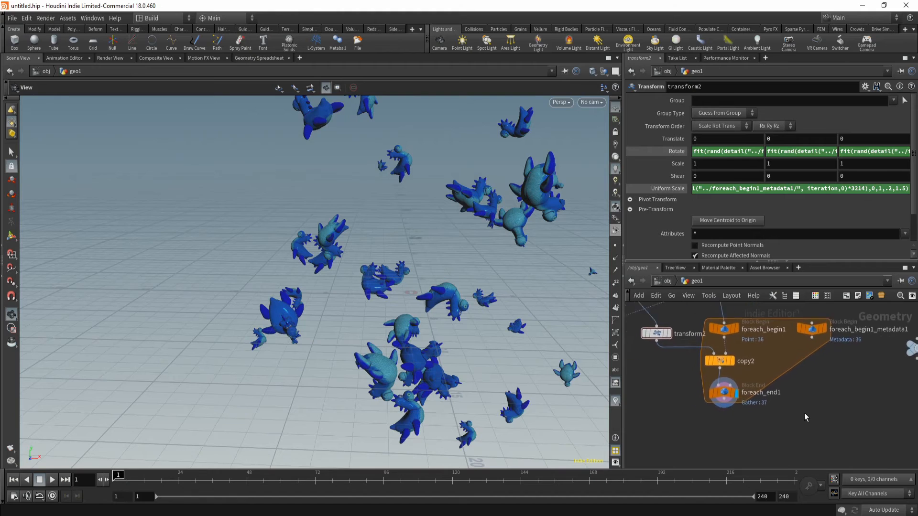
middle_drag(817, 405, 775, 418)
click(869, 378)
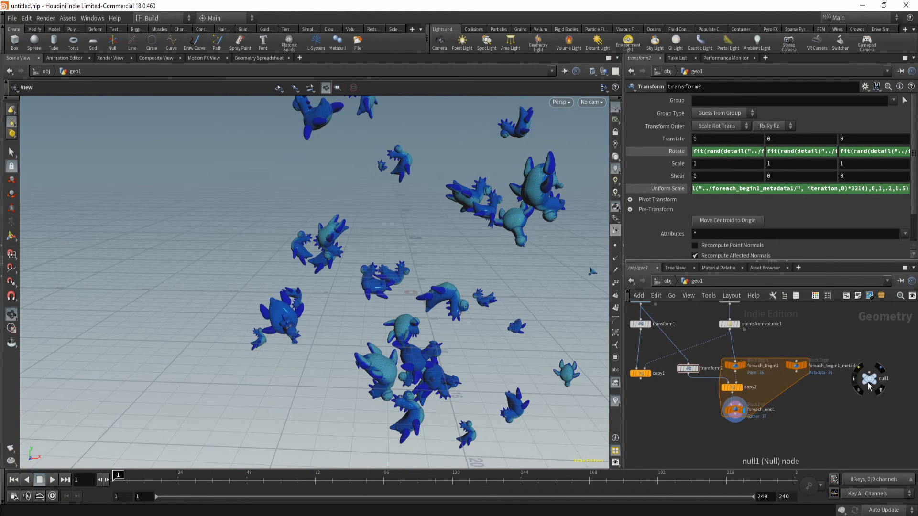
right_click(699, 122)
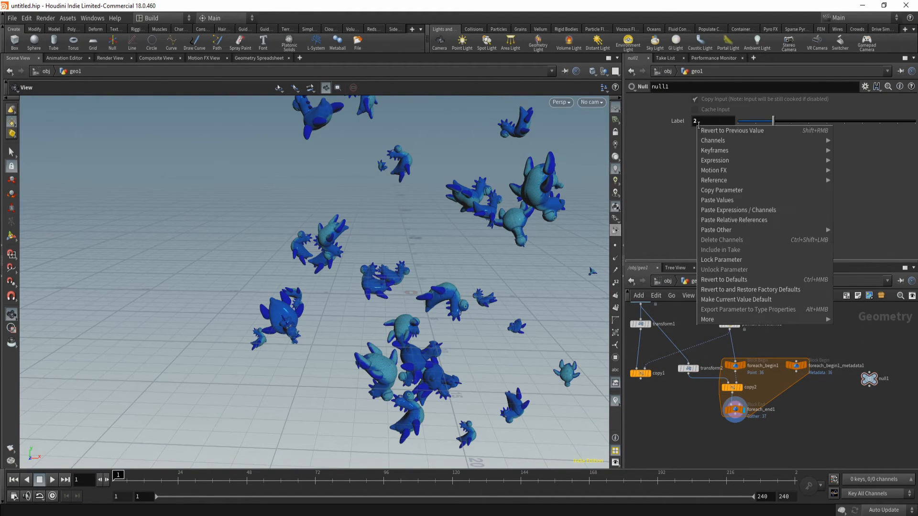
click(750, 190)
scroll(734, 432, up, 3)
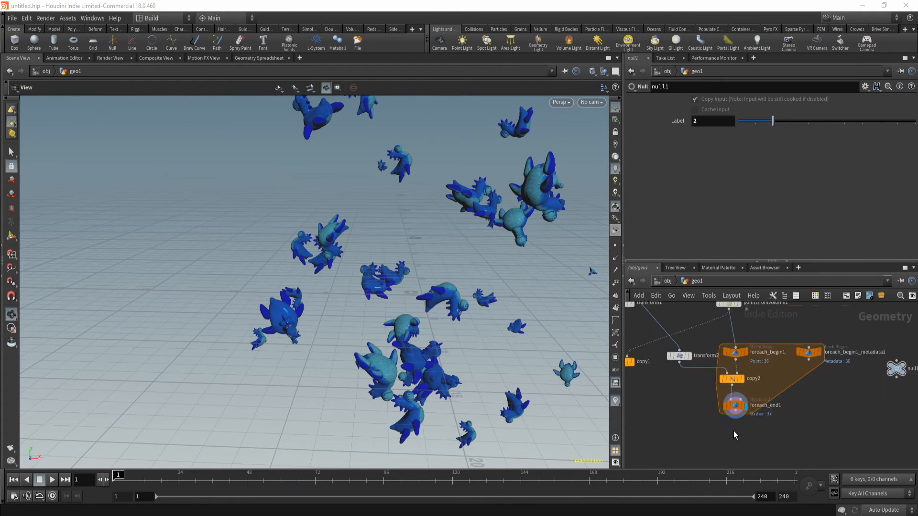
Replace the 1.5 maximum in transform2's uniform scale expression with a relative reference to null1's Label parameter
click(655, 324)
drag(850, 188, 908, 188)
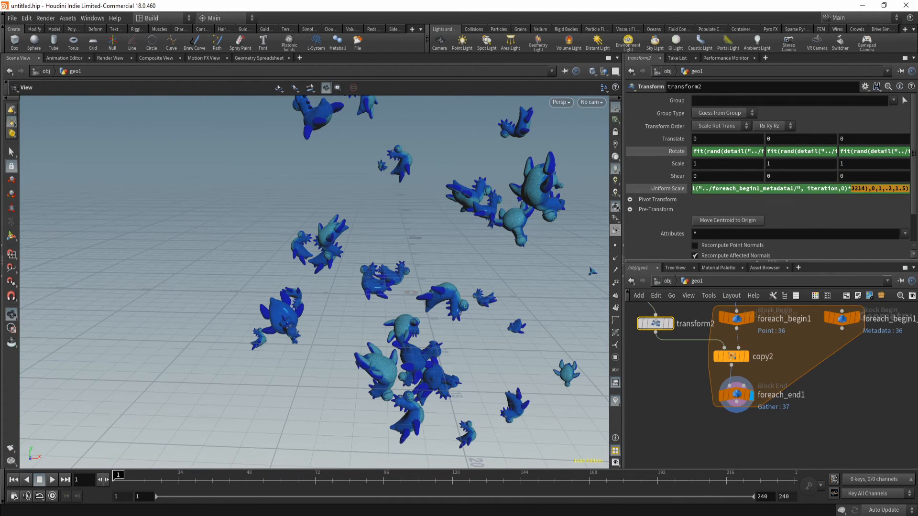
click(903, 188)
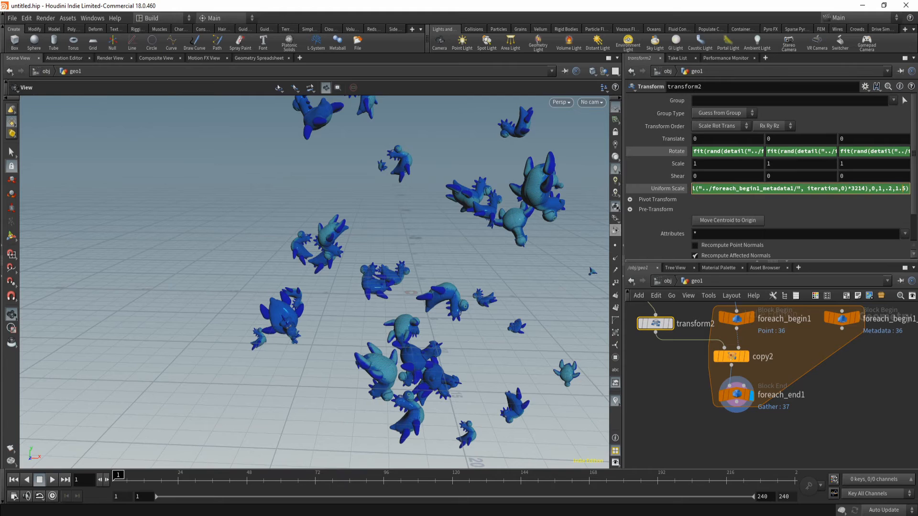
key(BackSpace)
key(BackSpace)
key(BackSpace)
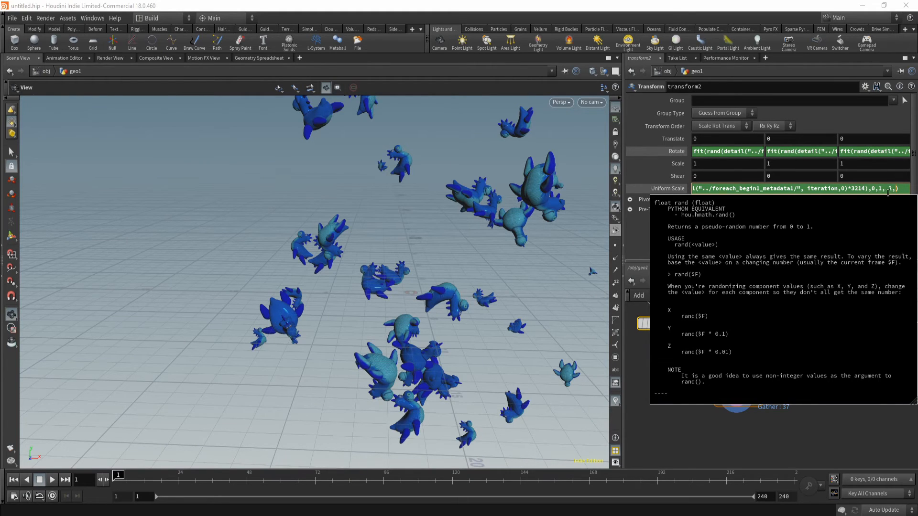
right_click(895, 190)
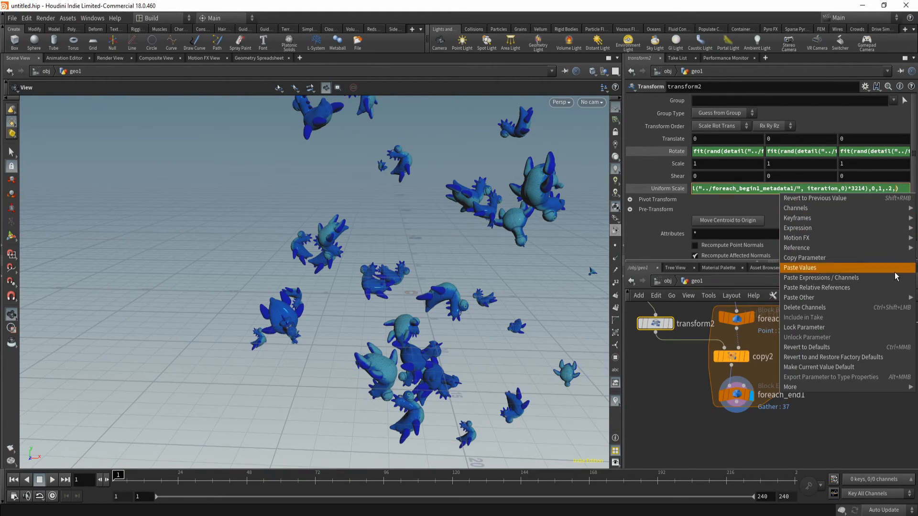
click(841, 287)
key(Return)
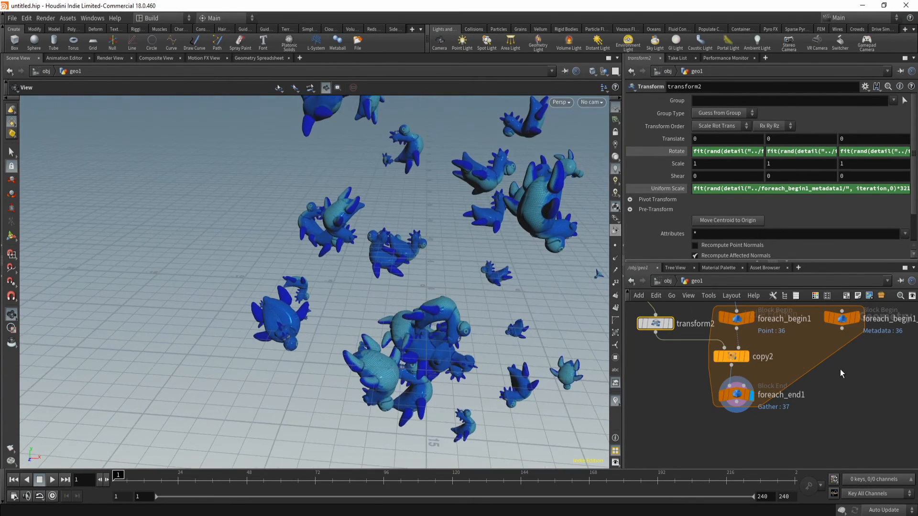
Raise null1's Label value to 5 and inspect the scaled rubber toy copies from several angles
scroll(735, 397, down, 3)
click(809, 374)
drag(774, 122, 818, 124)
drag(431, 313, 510, 289)
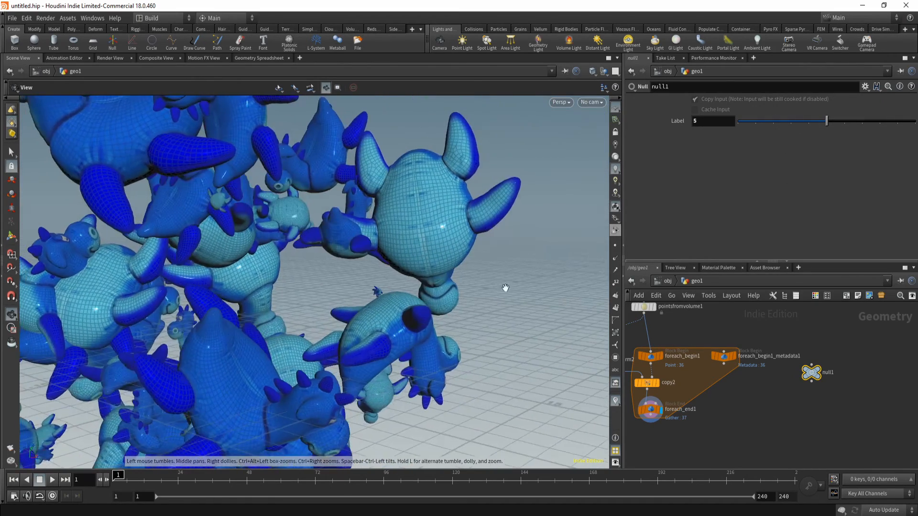
right_drag(510, 289, 290, 378)
drag(289, 325, 318, 262)
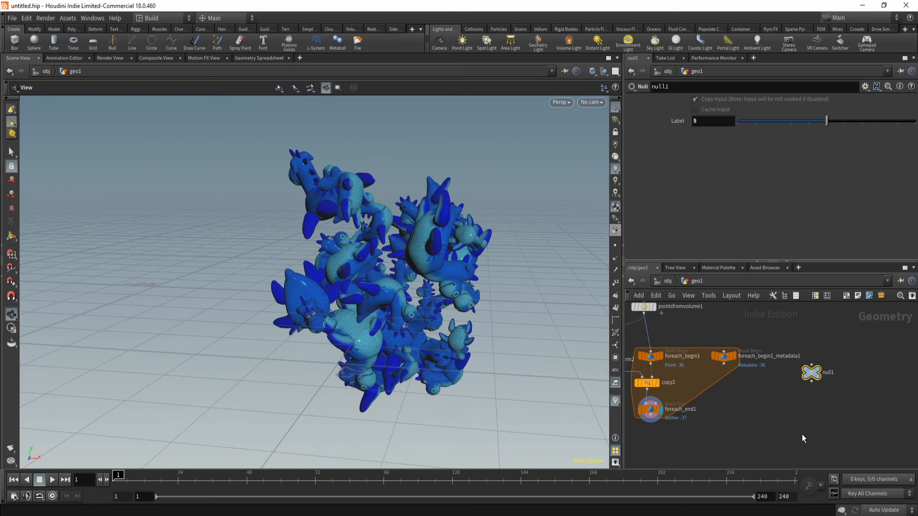
Review the whole node network and show the Stamp variables of the copy1 node
middle_drag(801, 434, 834, 419)
scroll(789, 419, down, 5)
middle_drag(746, 430, 773, 400)
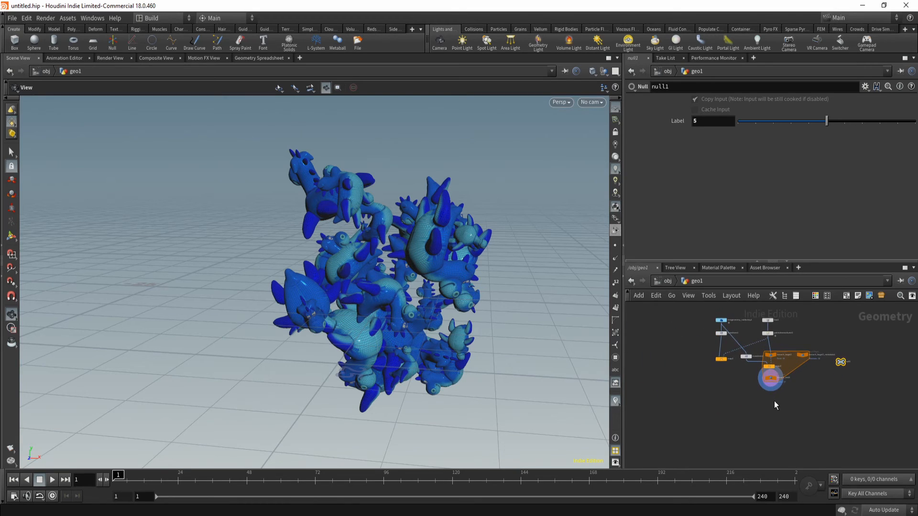
scroll(773, 401, up, 3)
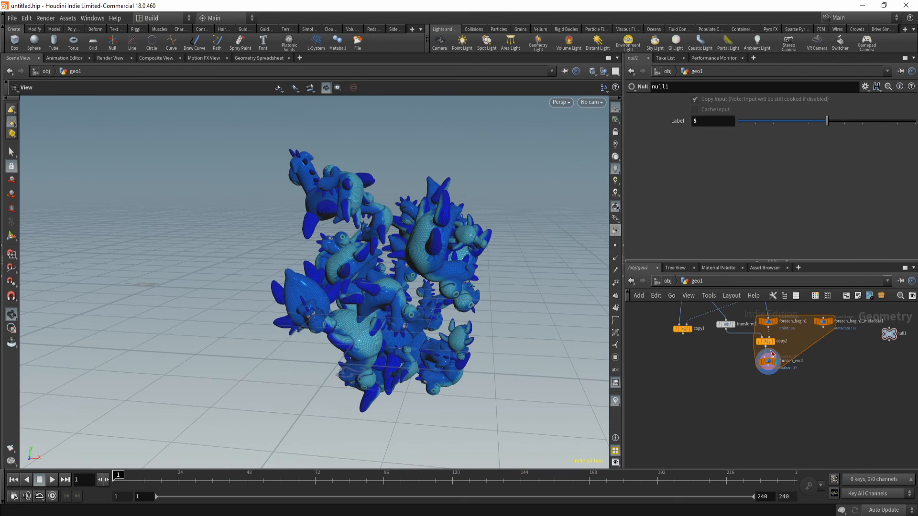
click(685, 328)
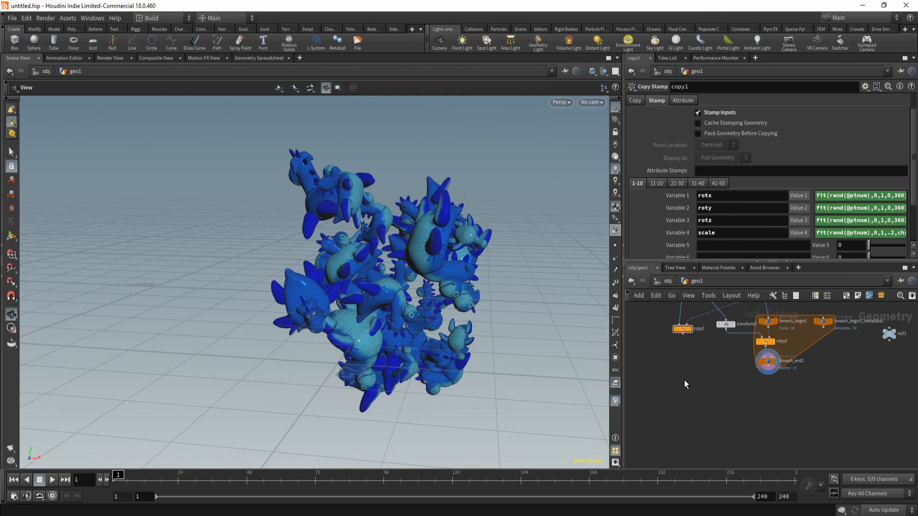